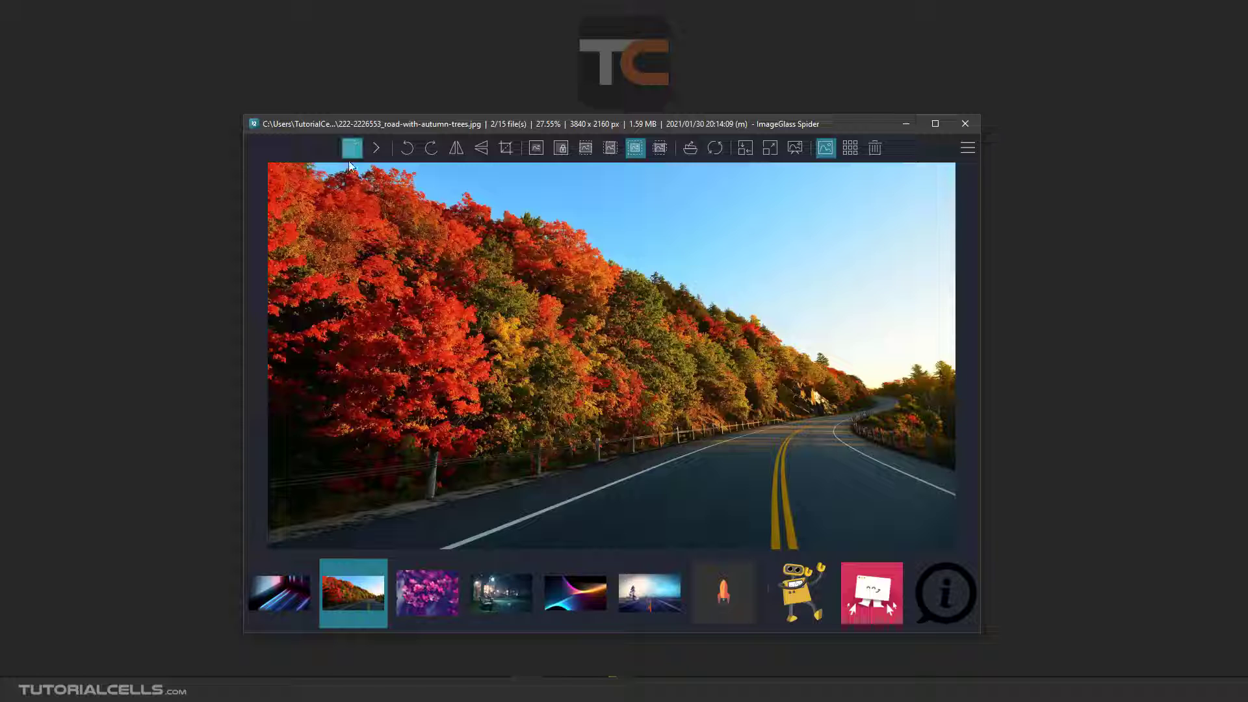
Hide and restore the thumbnail strip twice
left_click(829, 156)
left_click(829, 156)
left_click(828, 156)
left_click(829, 156)
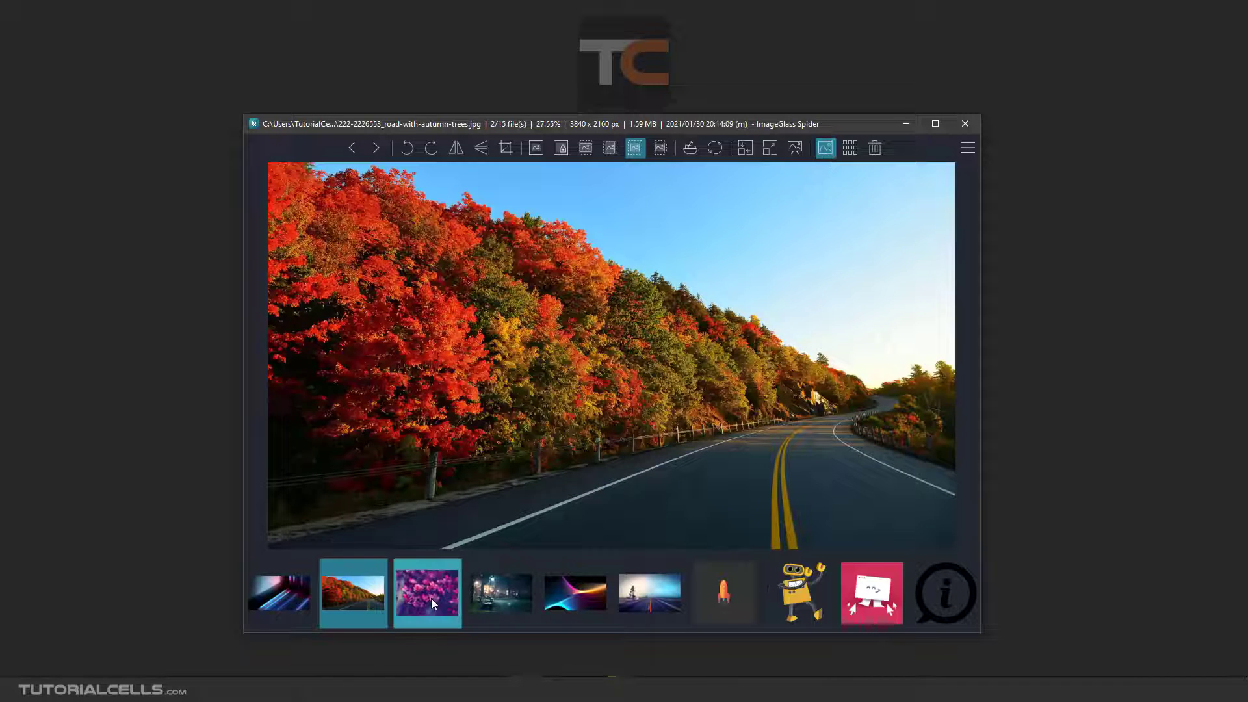
Browse the flower, light-streak and night park images, ending back on the autumn road photo
key("Right")
key("Right")
key("Right")
key("Right")
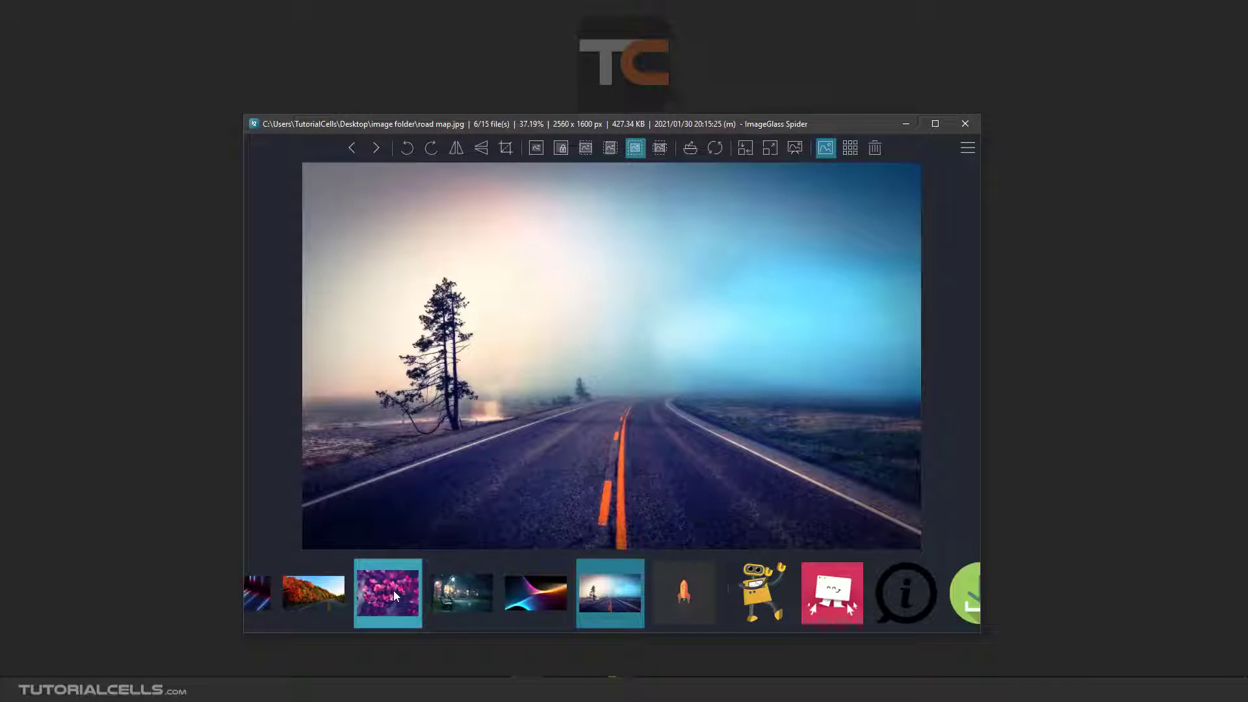
left_click(392, 590)
left_click(333, 589)
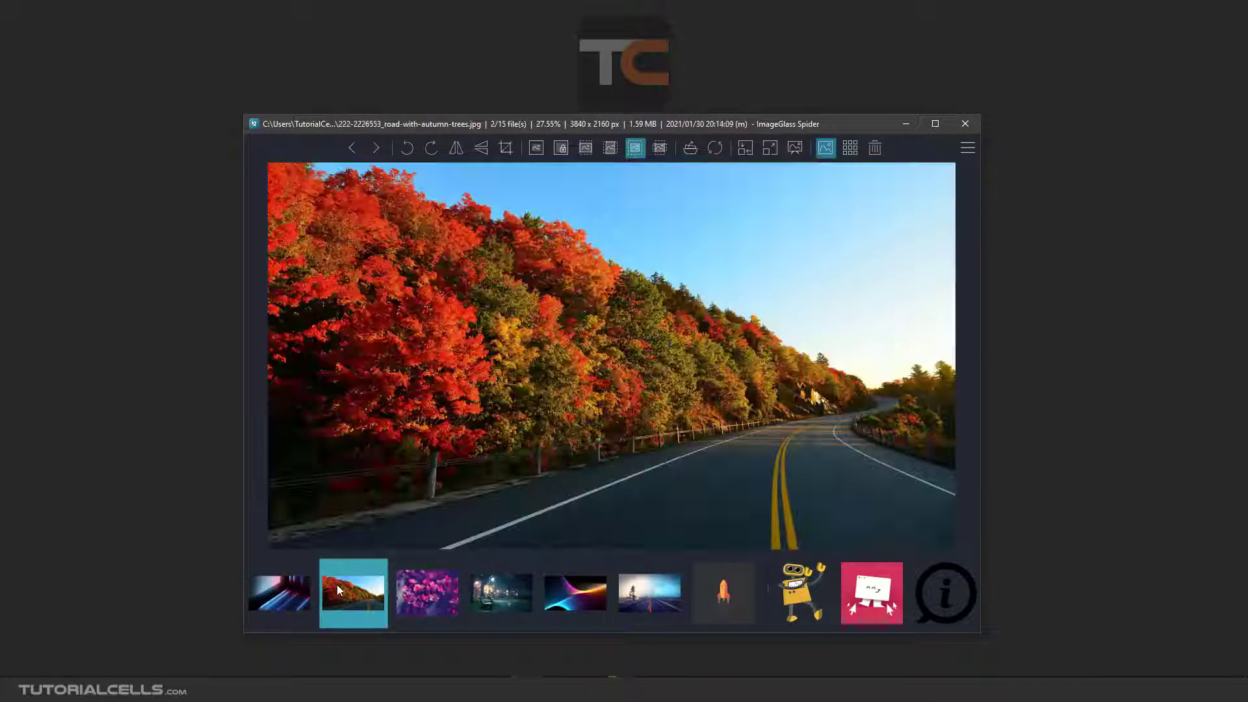
left_click(349, 155)
left_click(374, 153)
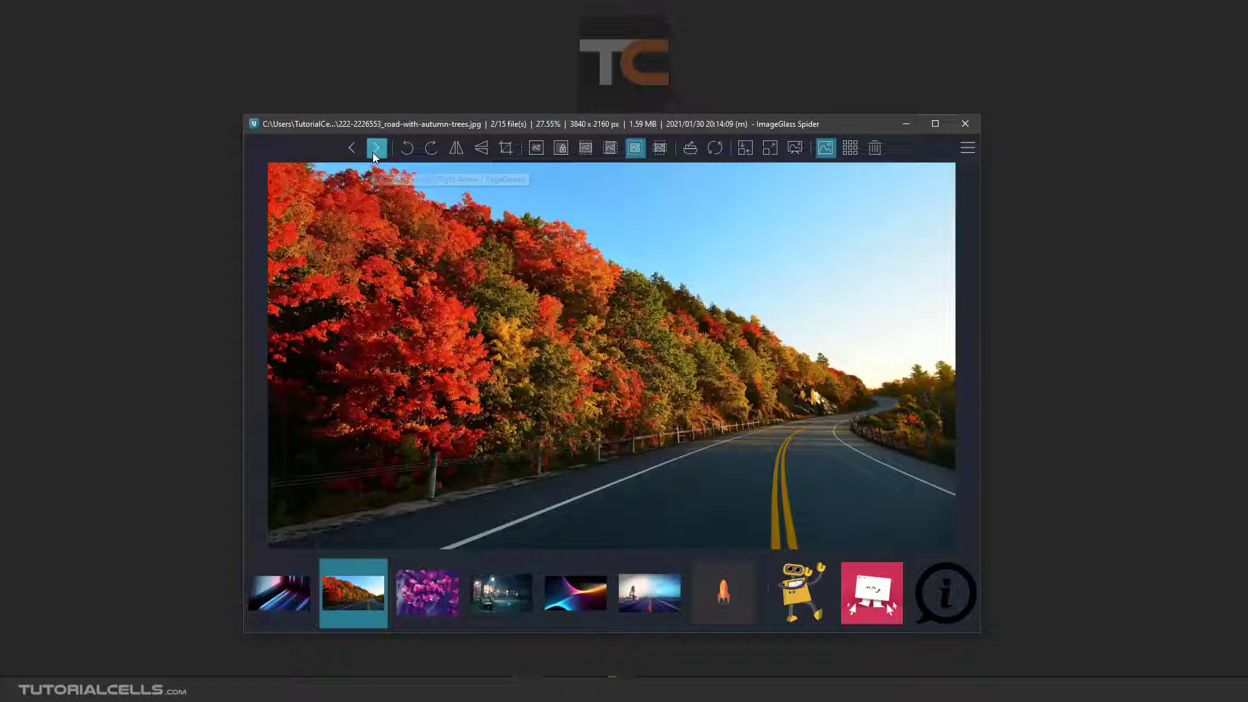
left_click(374, 153)
left_click(373, 152)
left_click(357, 154)
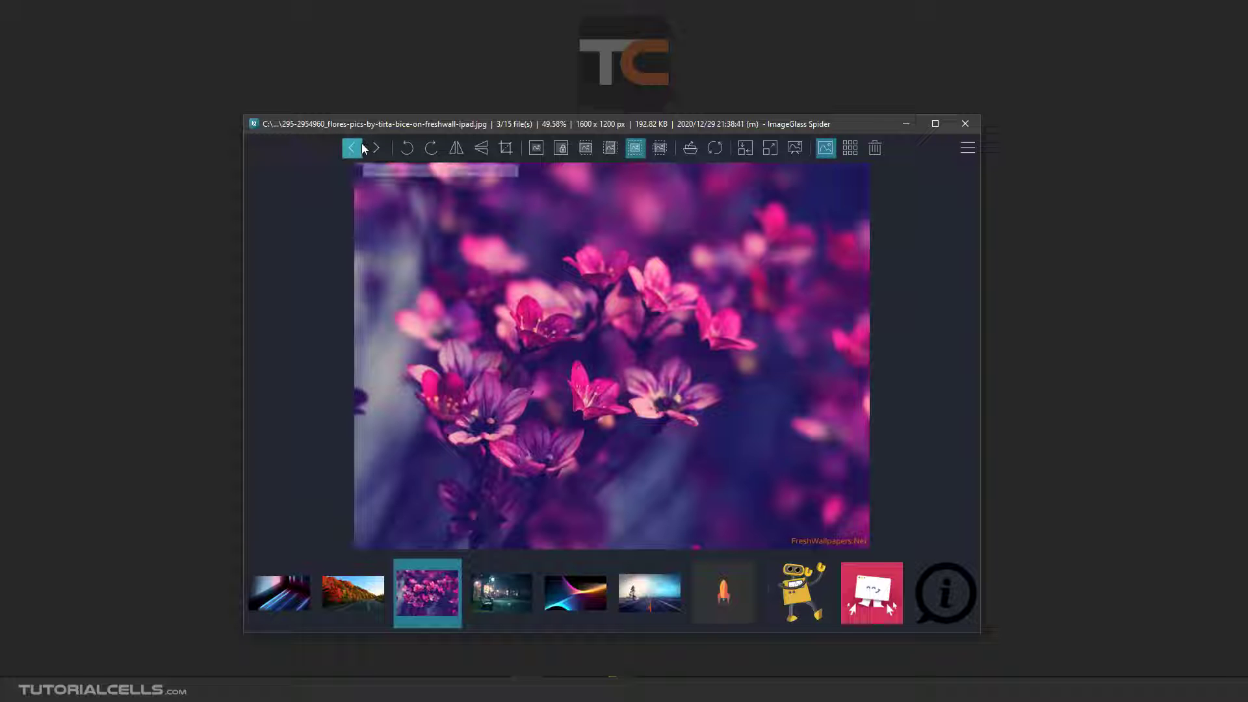
left_click(382, 611)
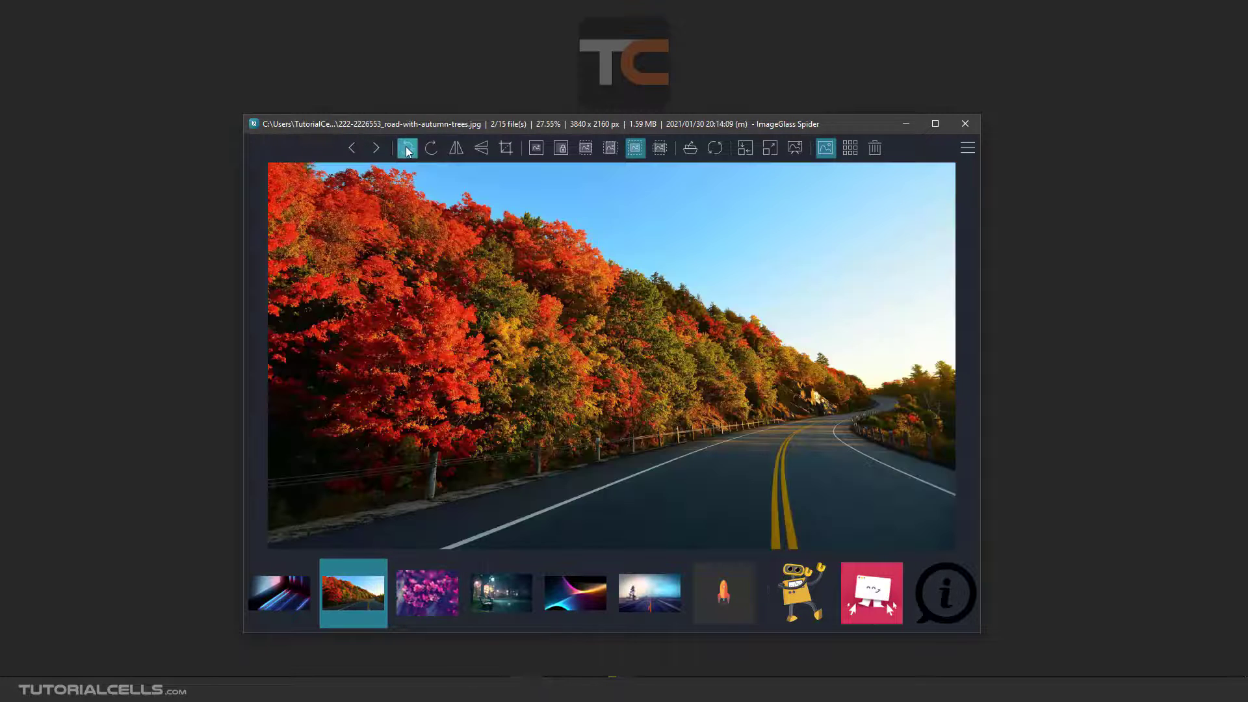
Rotate the photo left and back, then mirror it horizontally and vertically, undoing each change
left_click(407, 150)
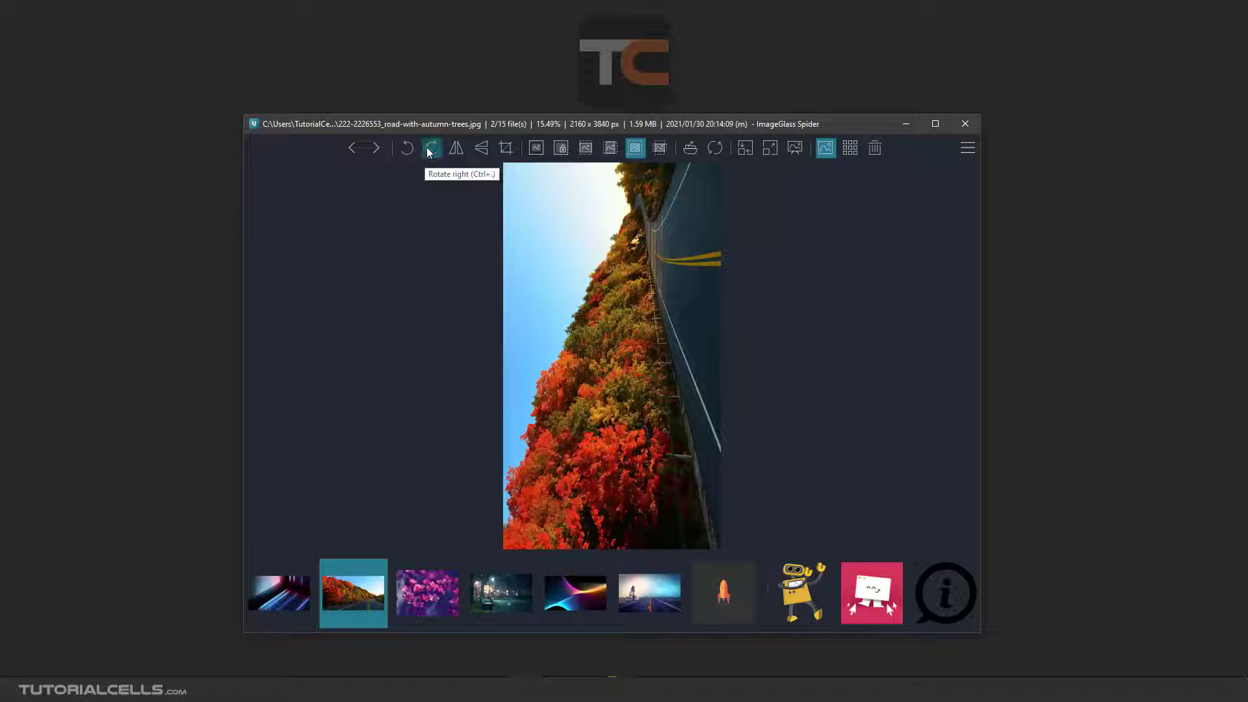
left_click(429, 150)
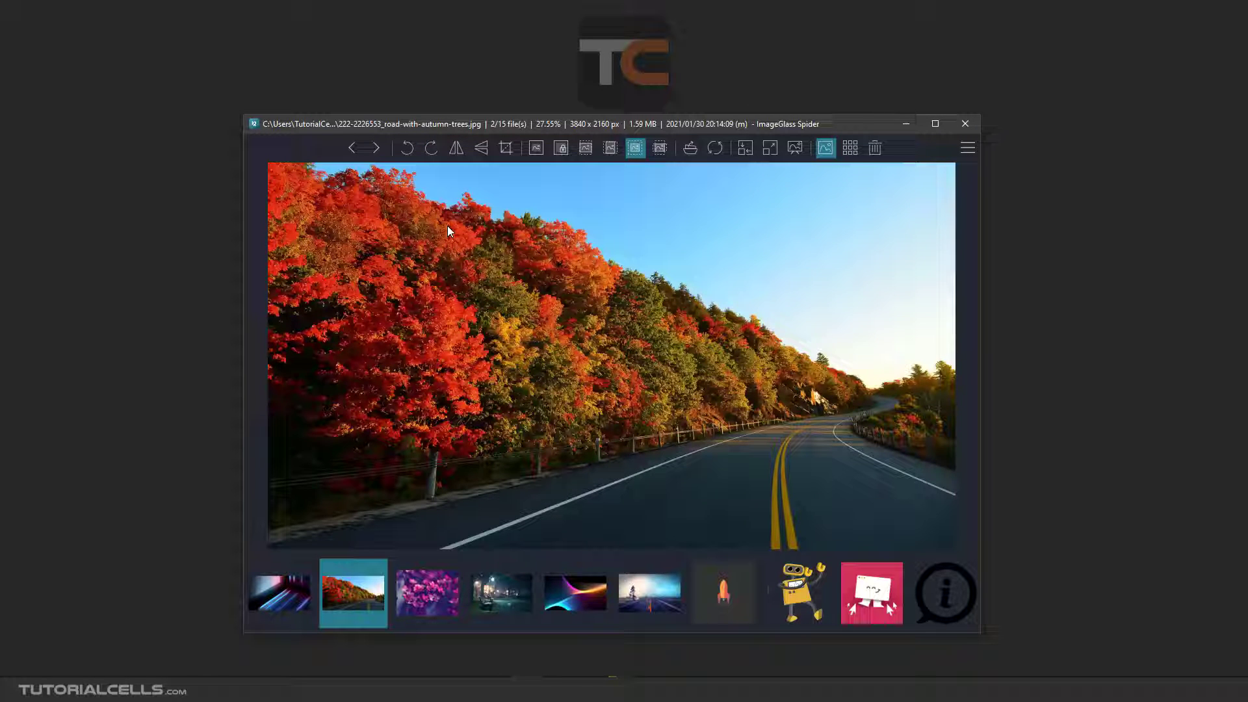
left_click(463, 150)
left_click(463, 149)
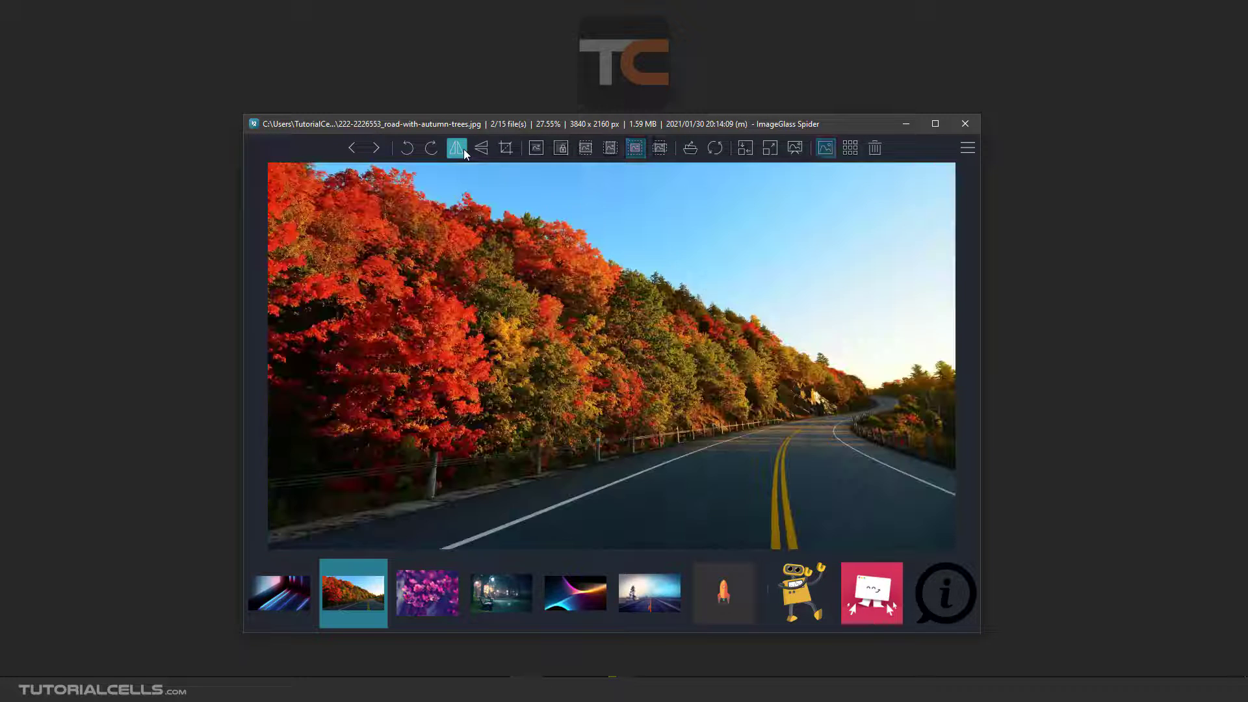
left_click(479, 151)
left_click(479, 151)
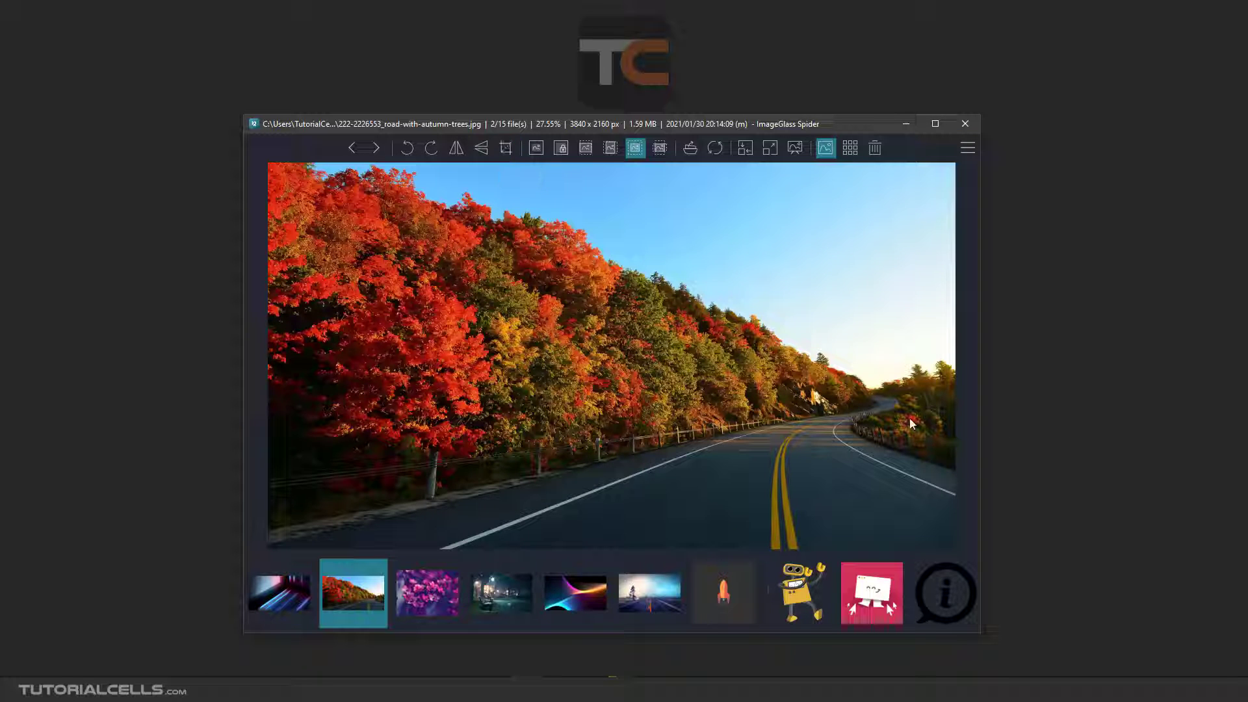
Mark a 1595 x 1150 crop area at X 2098, Y 810 around the road
left_click(504, 150)
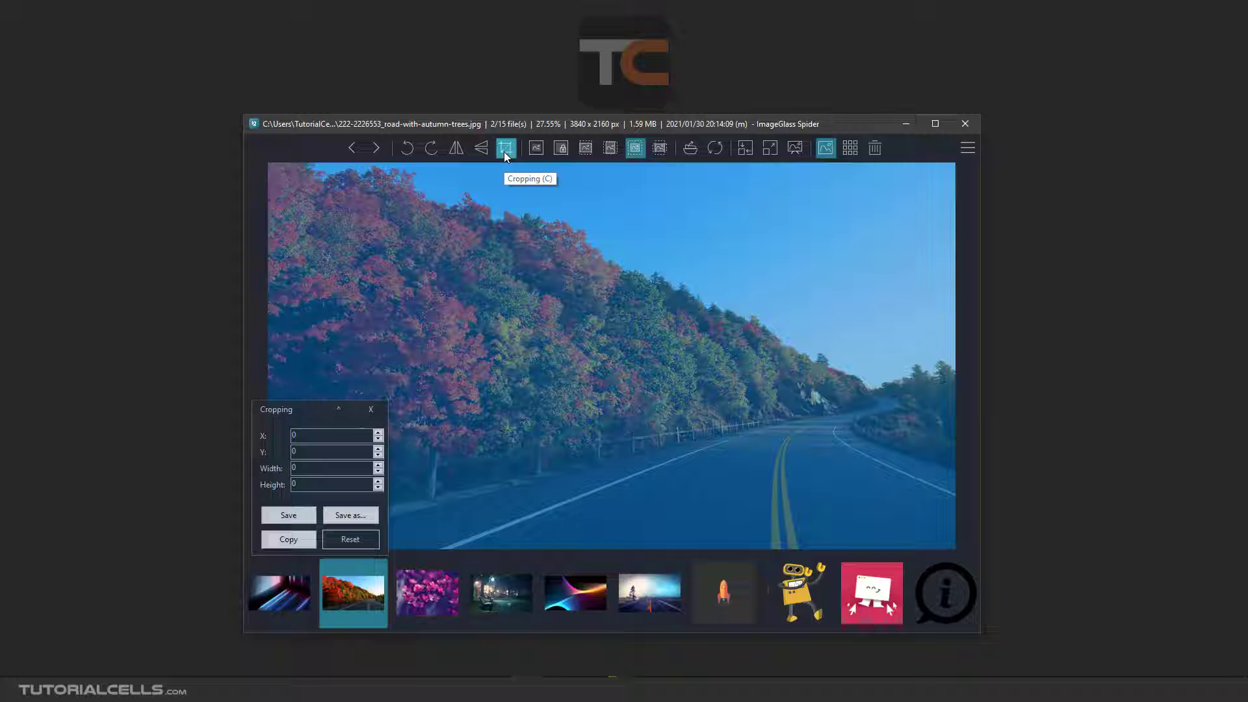
left_click_drag(670, 305, 936, 493)
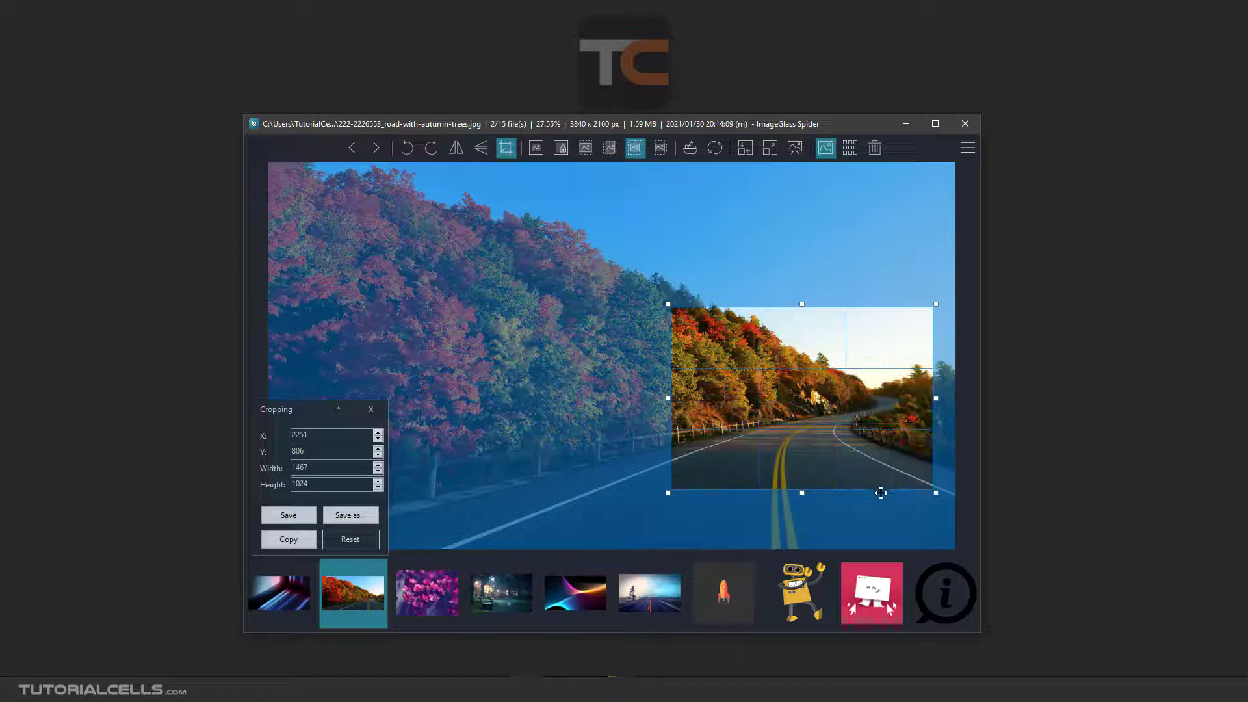
left_click_drag(837, 415, 787, 420)
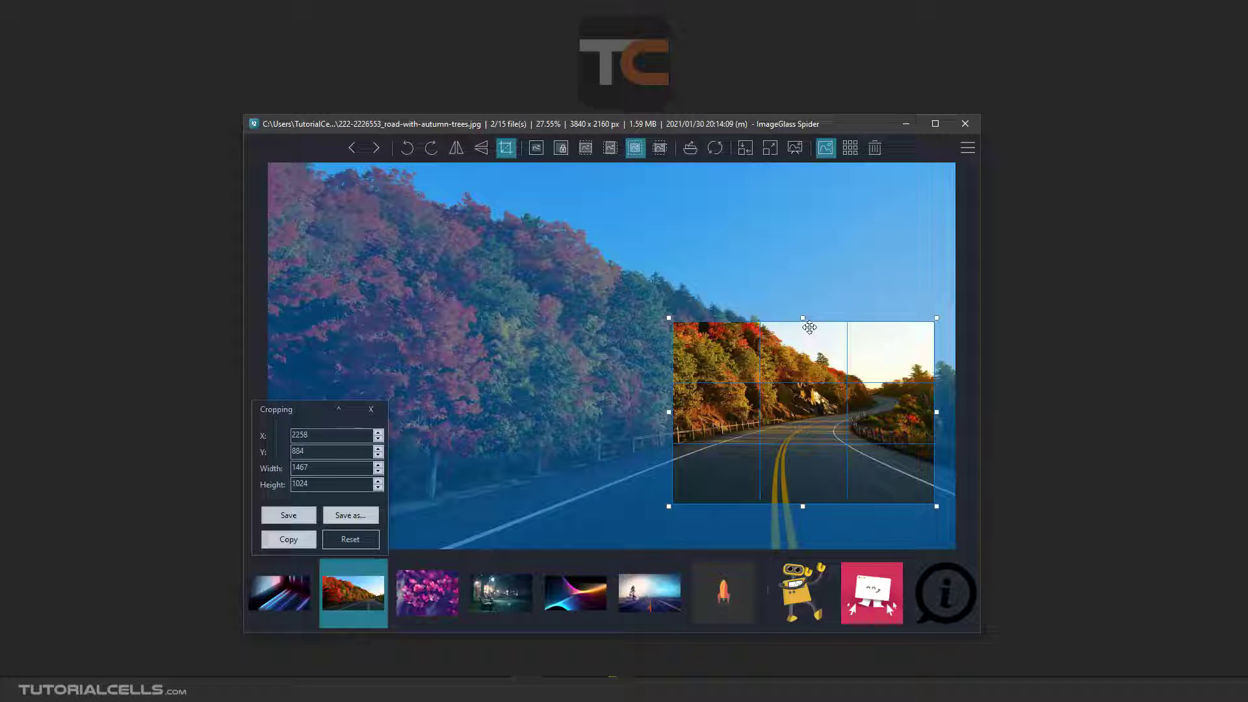
mouse_move(804, 321)
left_mouse_down()
mouse_move(807, 250)
mouse_move(809, 301)
left_mouse_up()
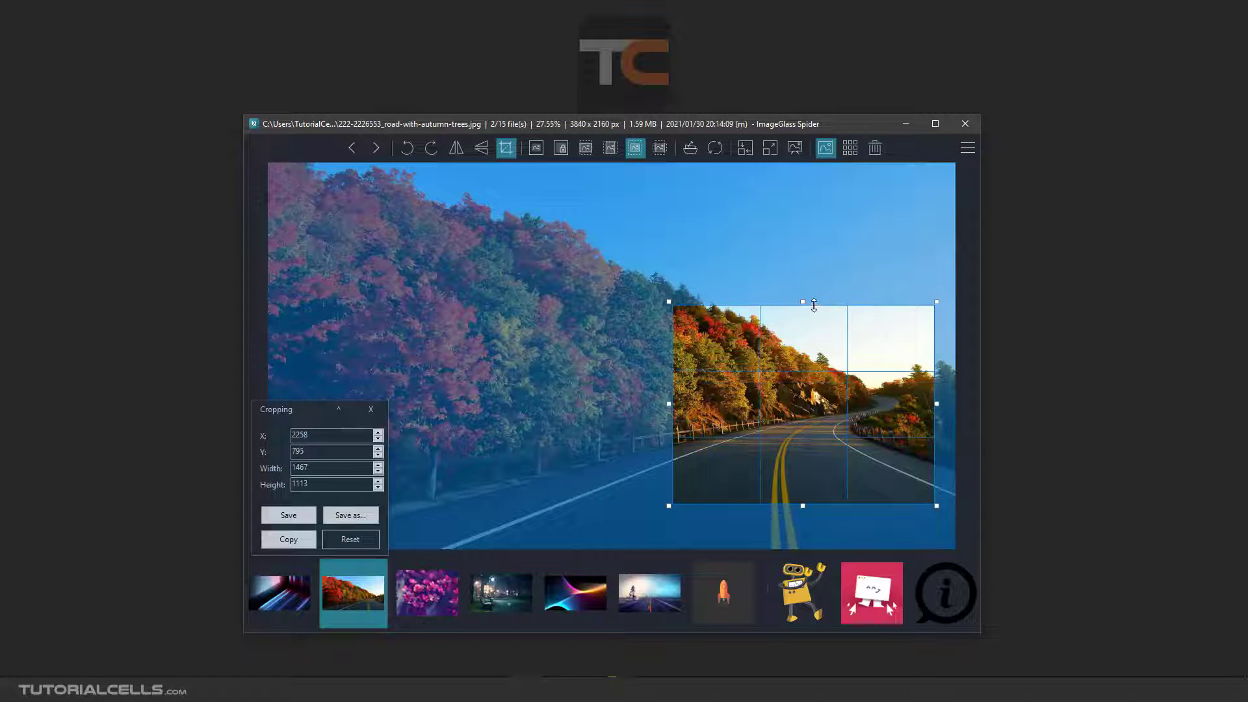
mouse_move(670, 403)
left_mouse_down()
mouse_move(618, 402)
mouse_move(671, 403)
left_mouse_up()
left_click_drag(672, 506, 646, 512)
left_click_drag(807, 398, 801, 401)
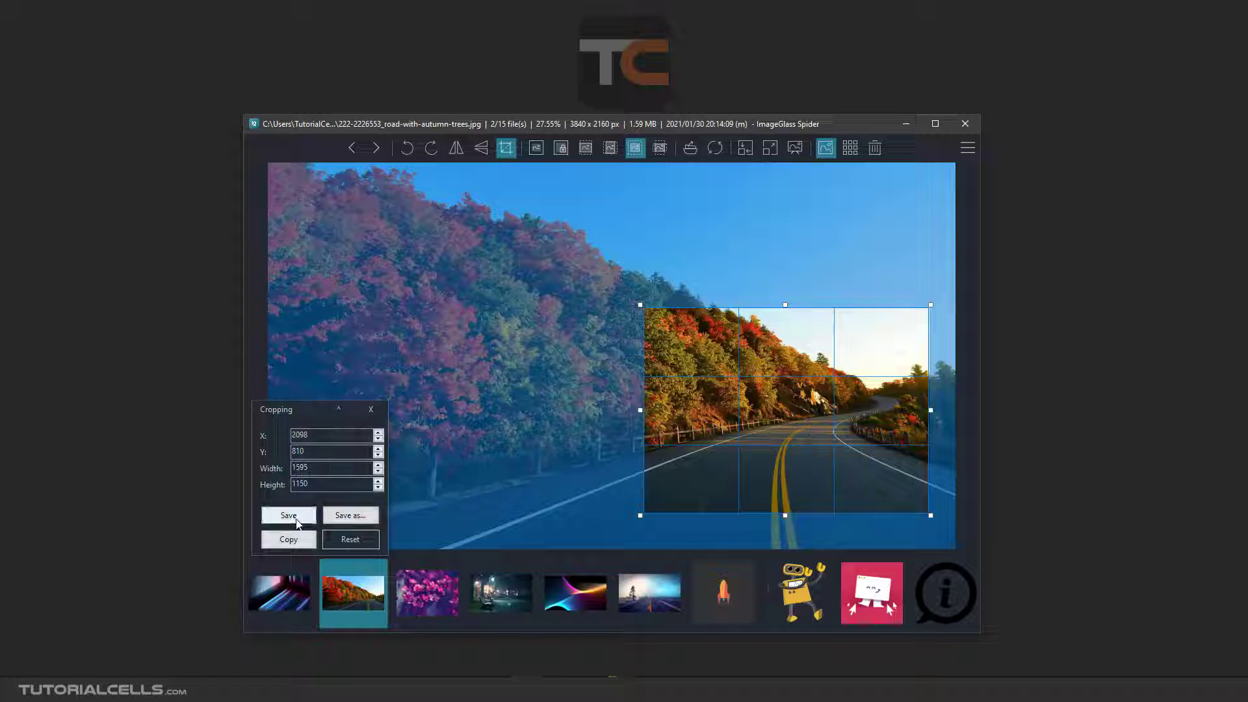
Save the crop as an image on the Desktop, copy it to the clipboard, and close cropping
left_click(350, 516)
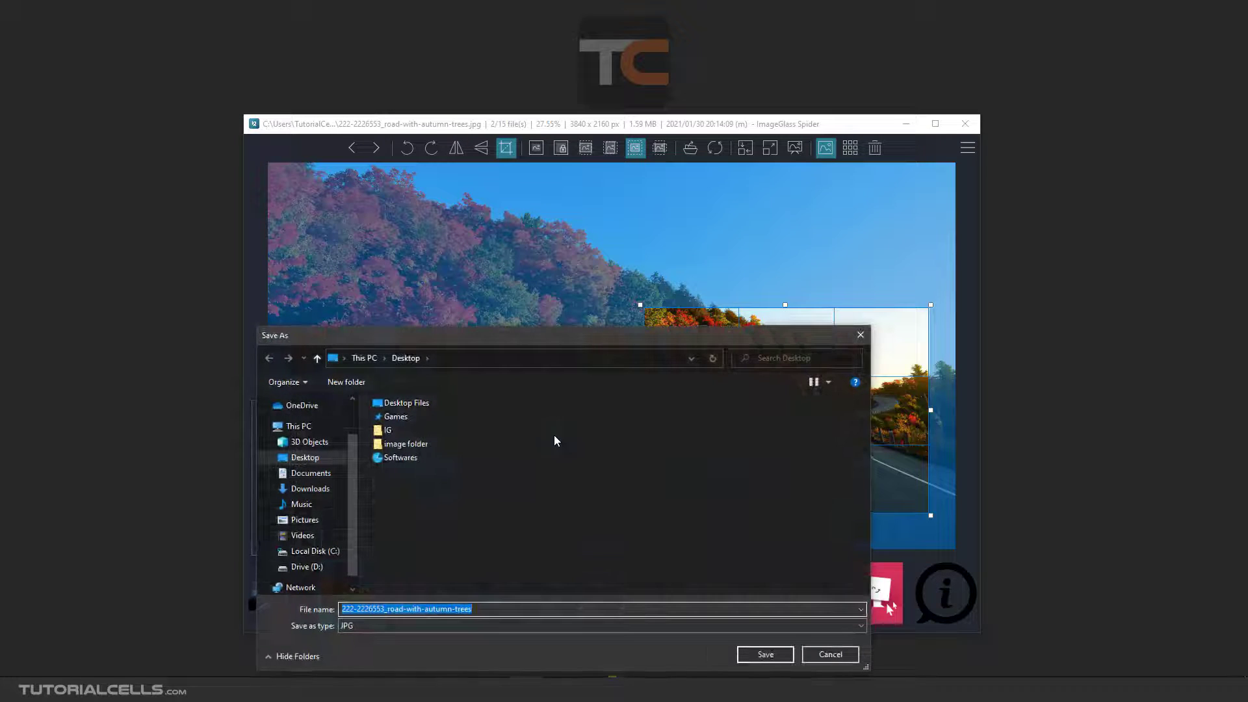
left_click(739, 655)
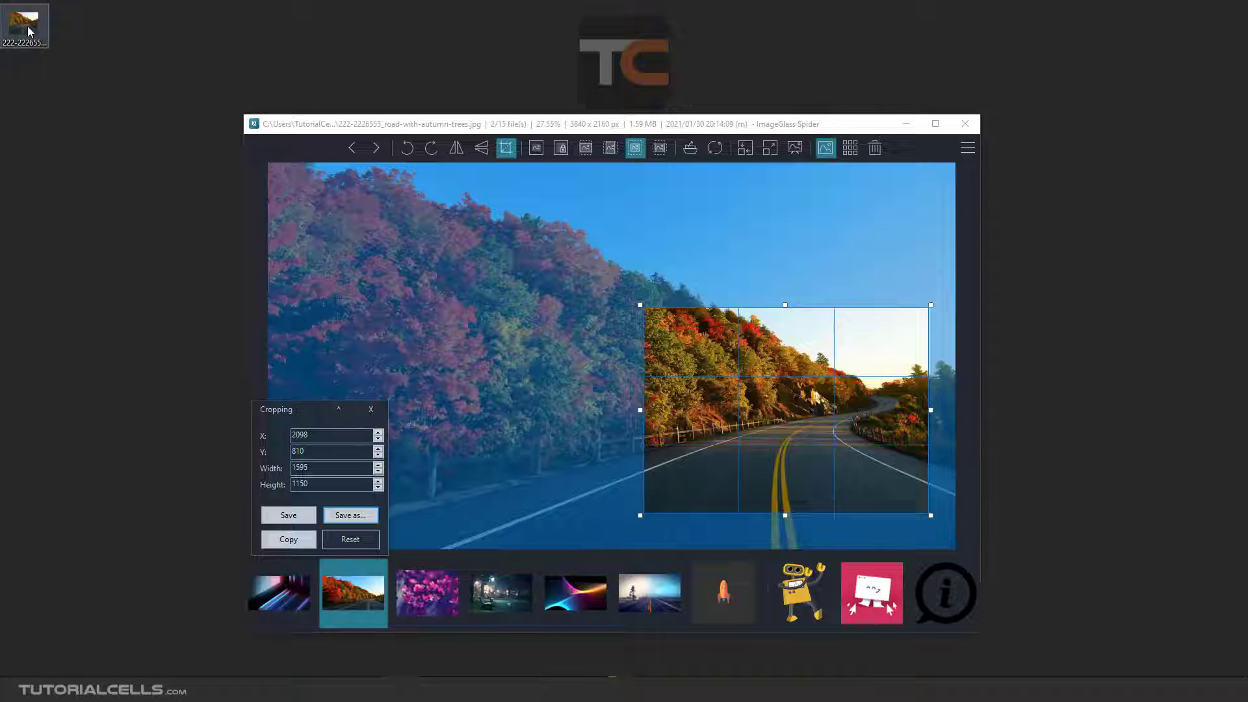
left_click_drag(36, 44, 85, 240)
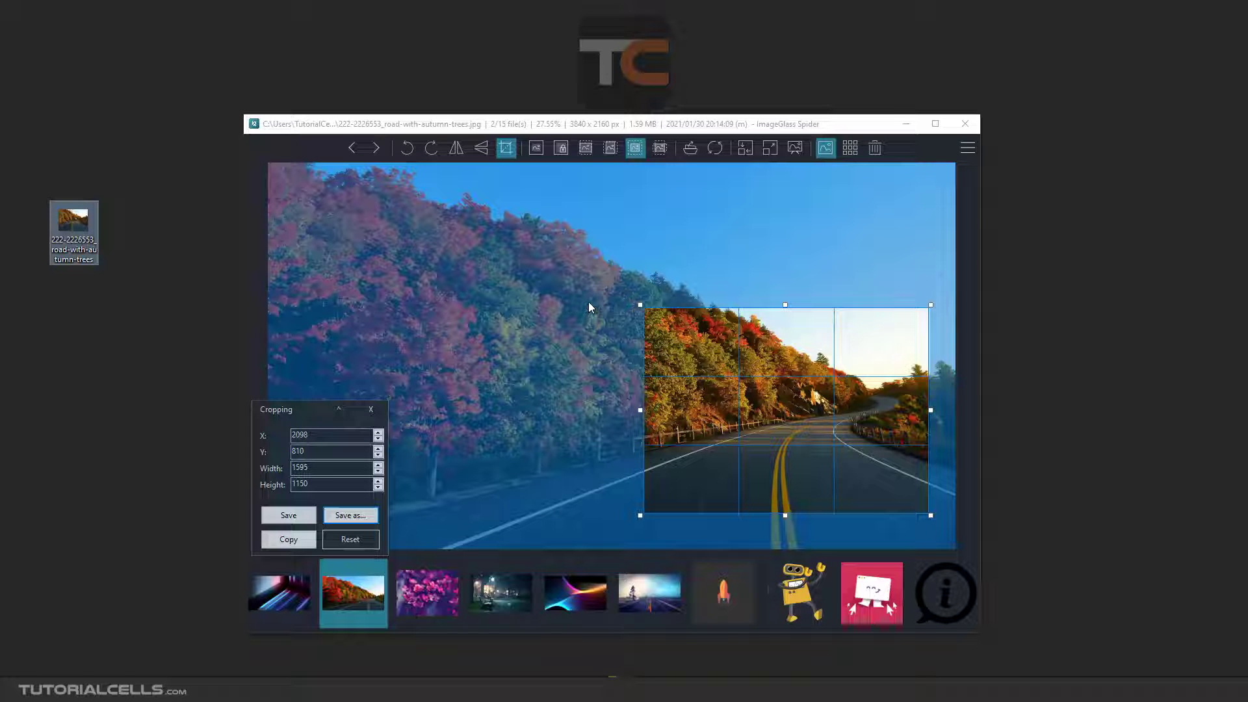
left_click(293, 545)
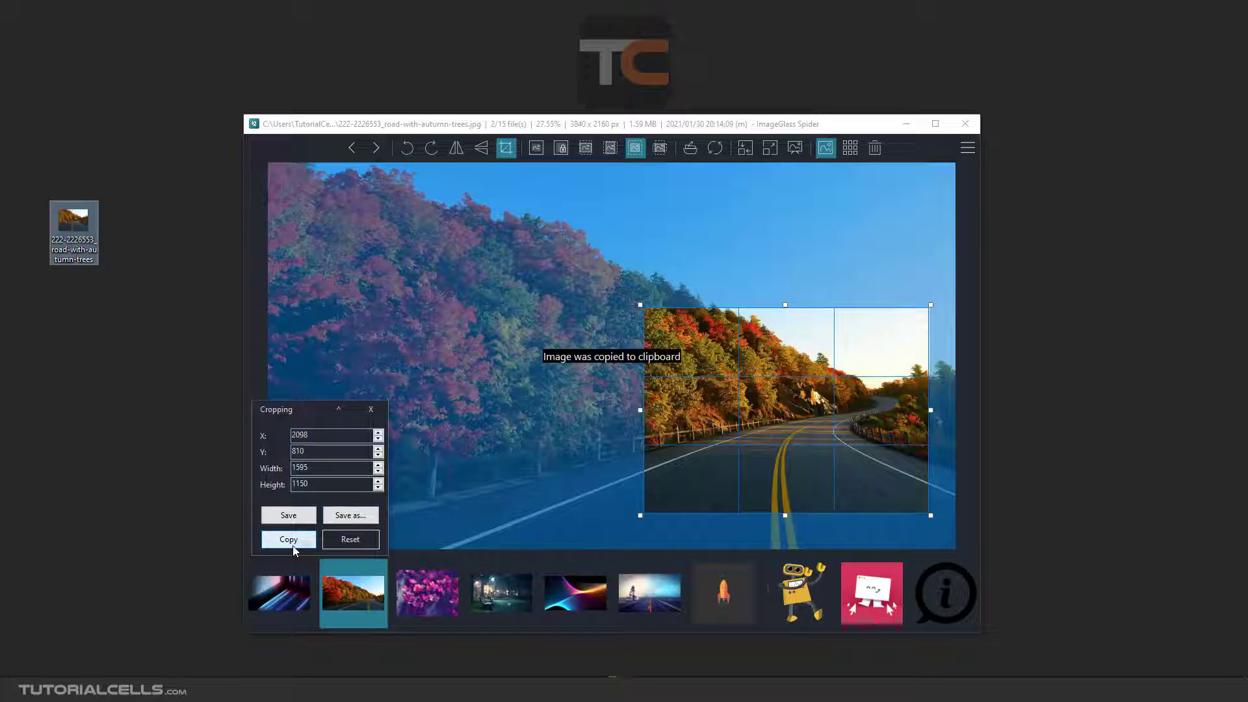
left_click(369, 412)
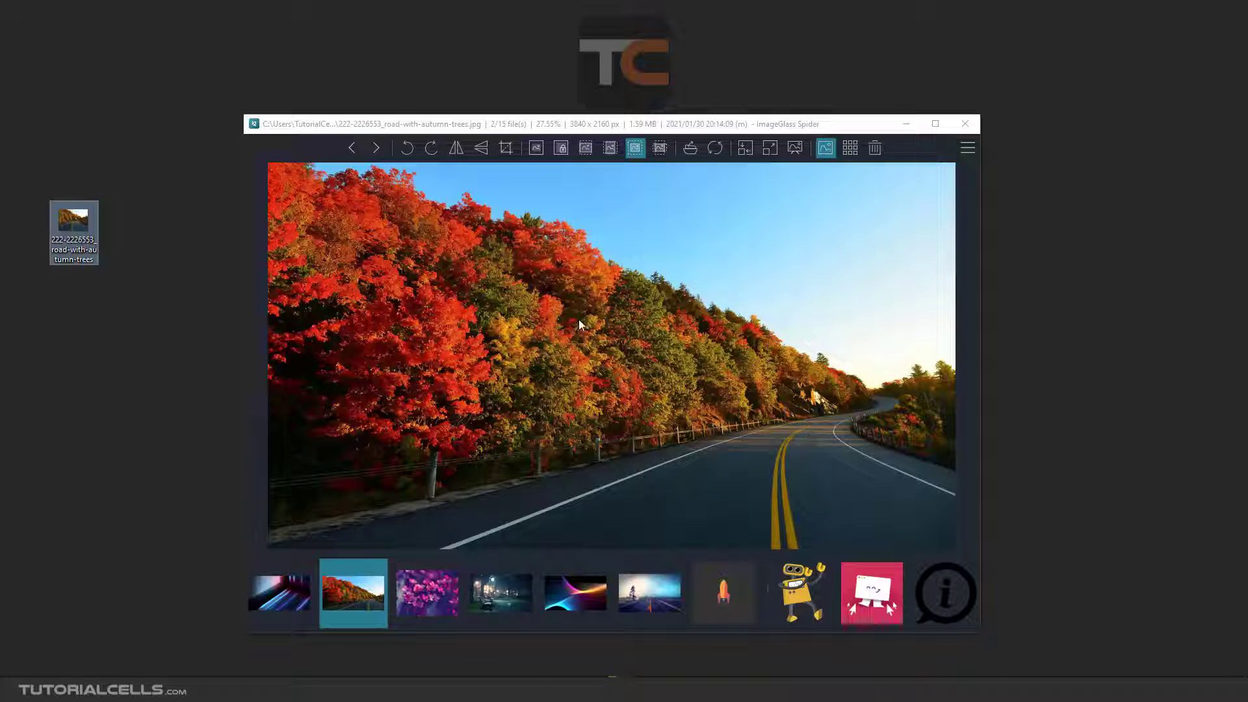
right_click(620, 307)
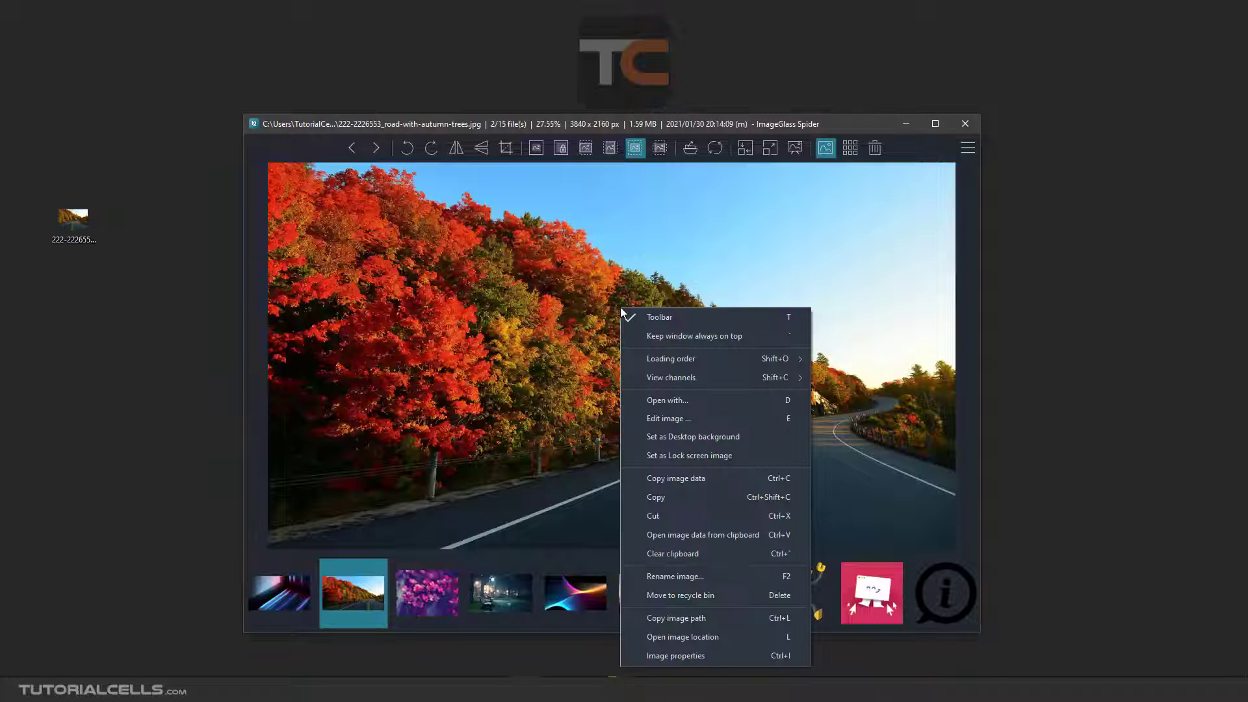
left_click(683, 535)
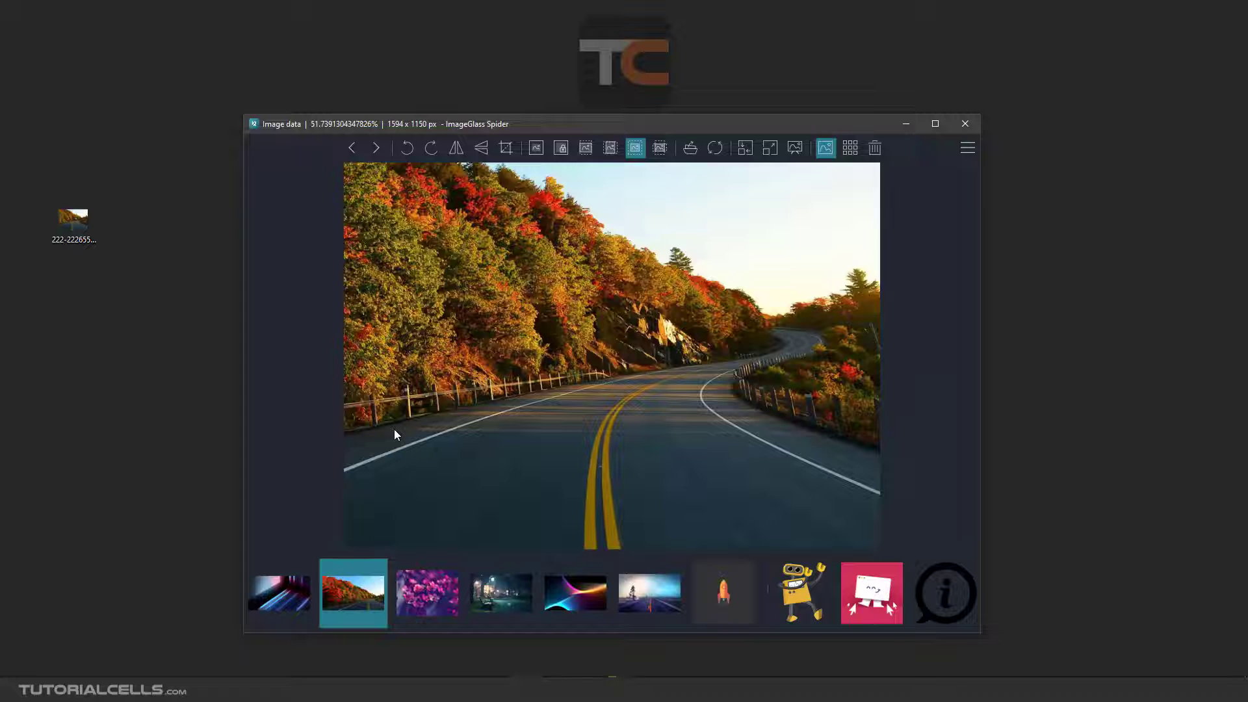
left_click(368, 598)
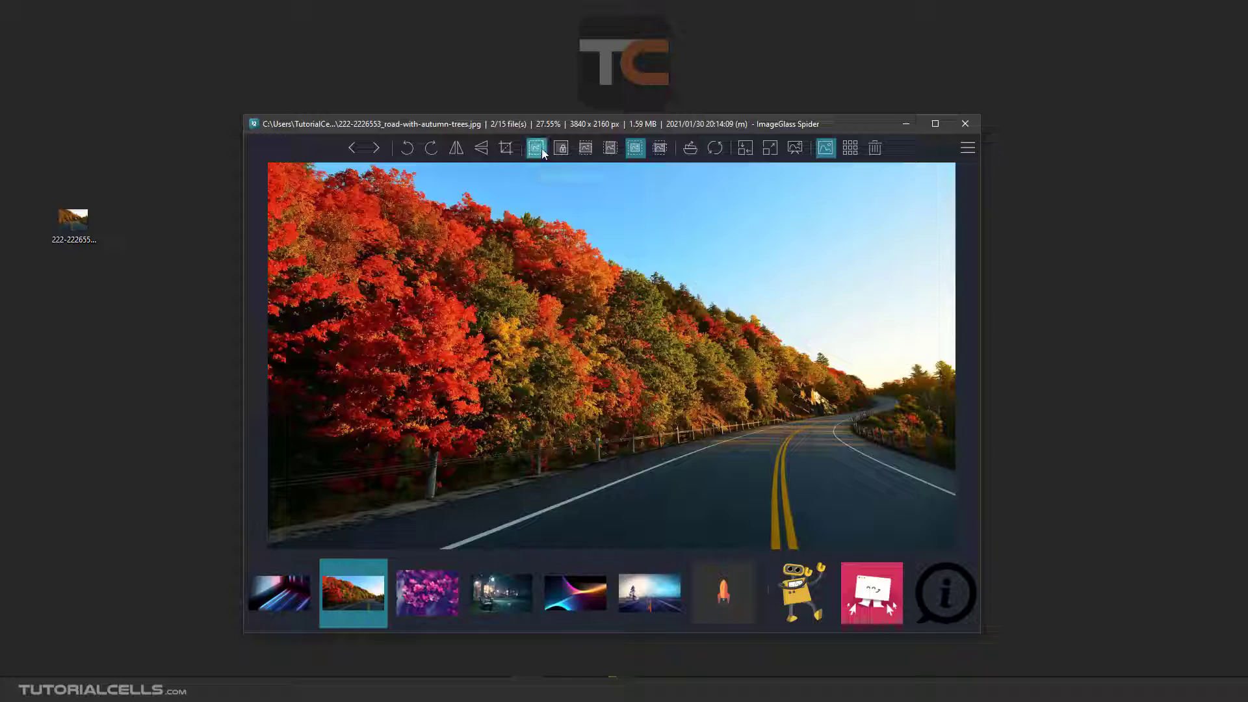
Zoom the road photo in and out, refit it, then switch to Scale to width
scroll(644, 398, "up", 5)
scroll(645, 398, "down", 5)
scroll(645, 399, "up", 5)
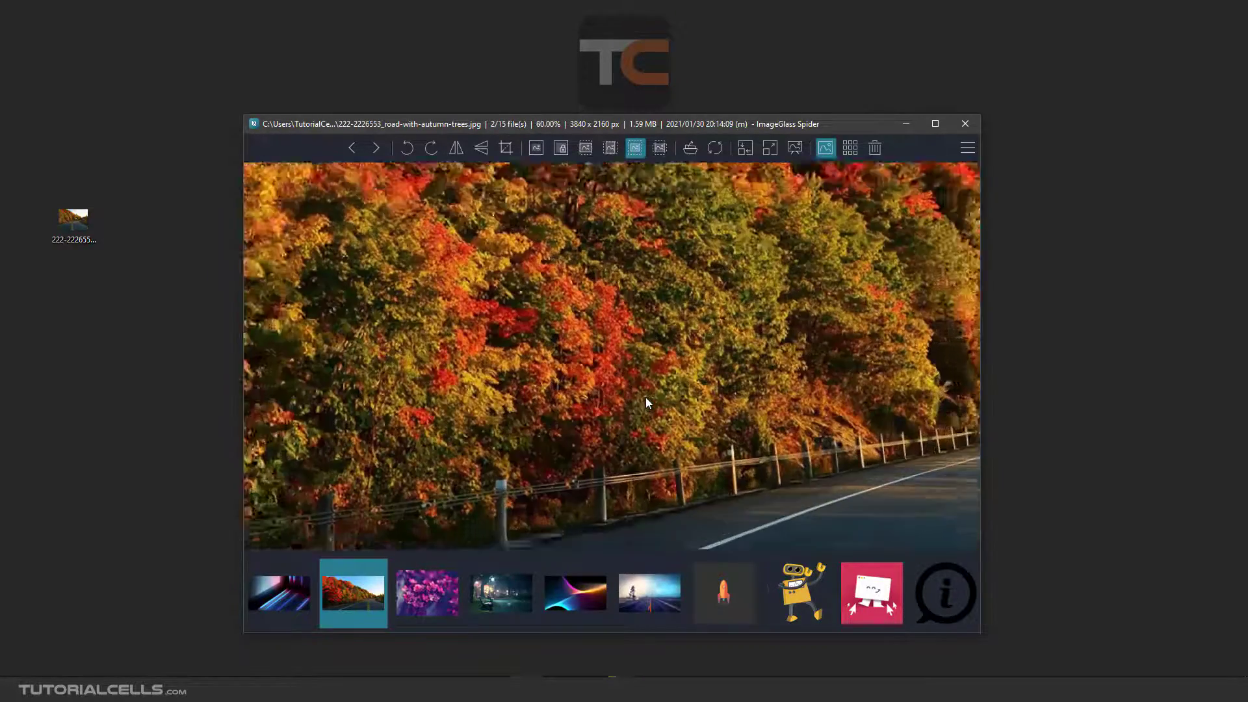
scroll(646, 398, "down", 5)
scroll(646, 398, "up", 3)
scroll(645, 398, "down", 3)
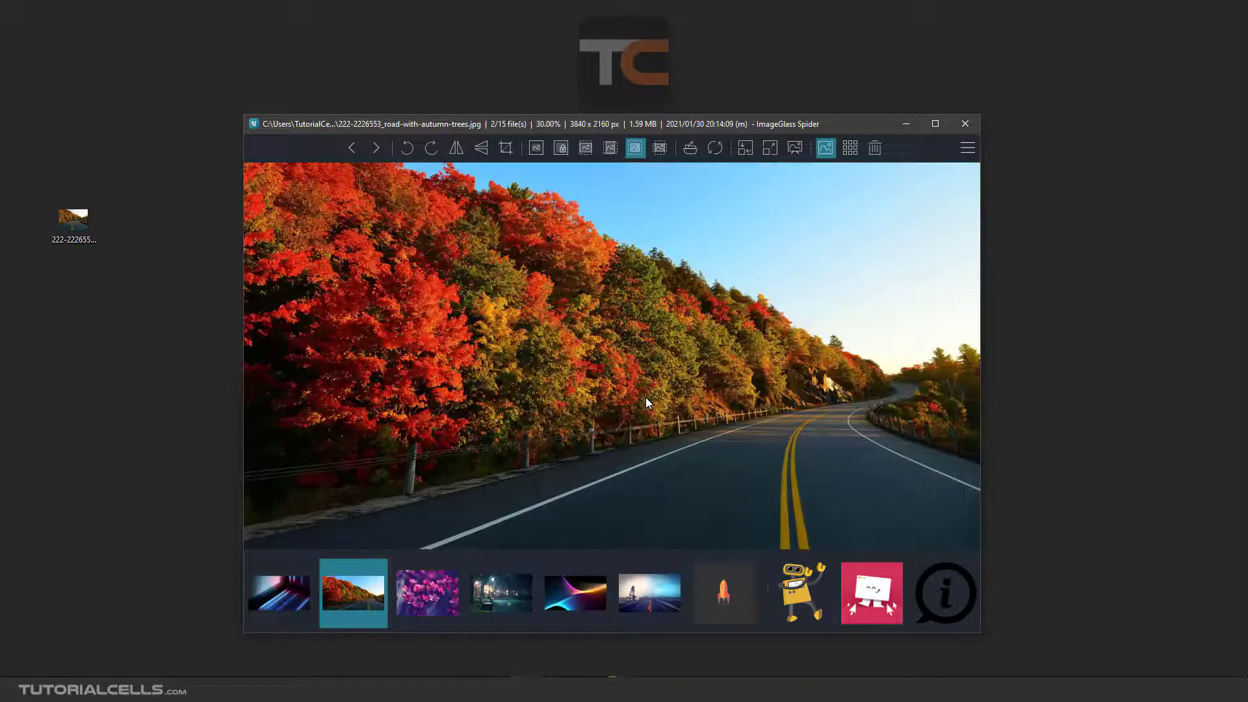
scroll(646, 403, "up", 6)
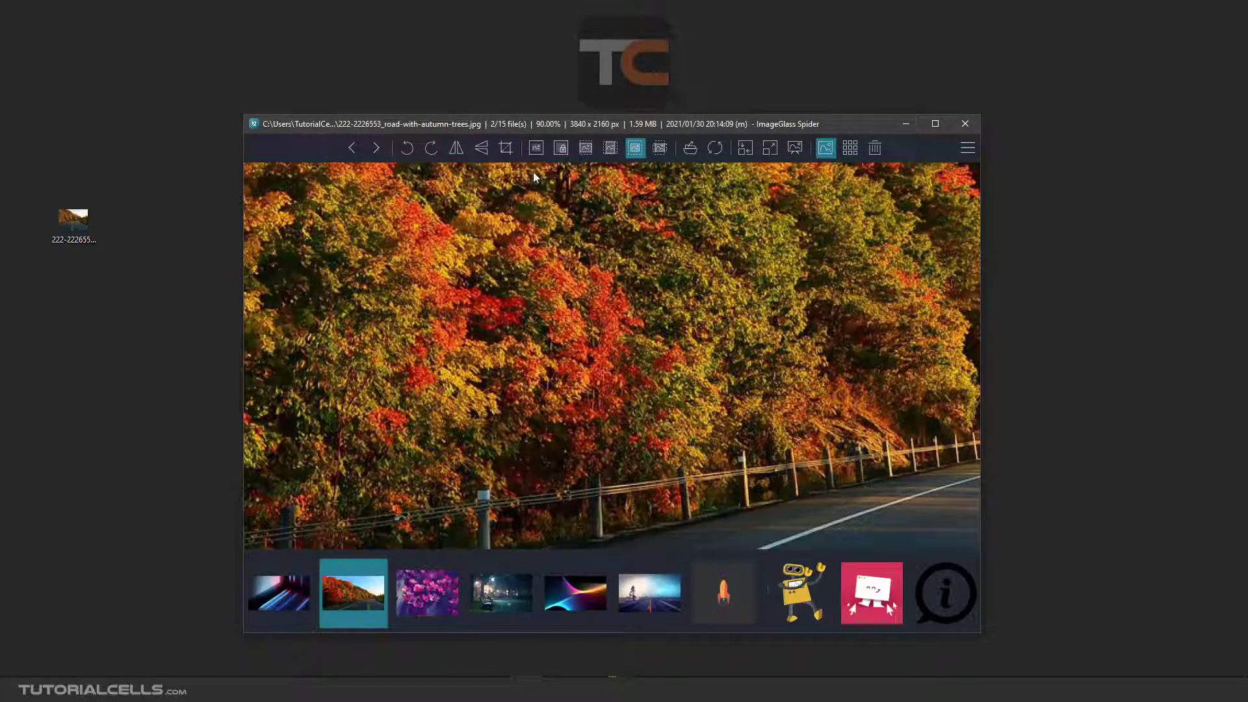
left_click(535, 153)
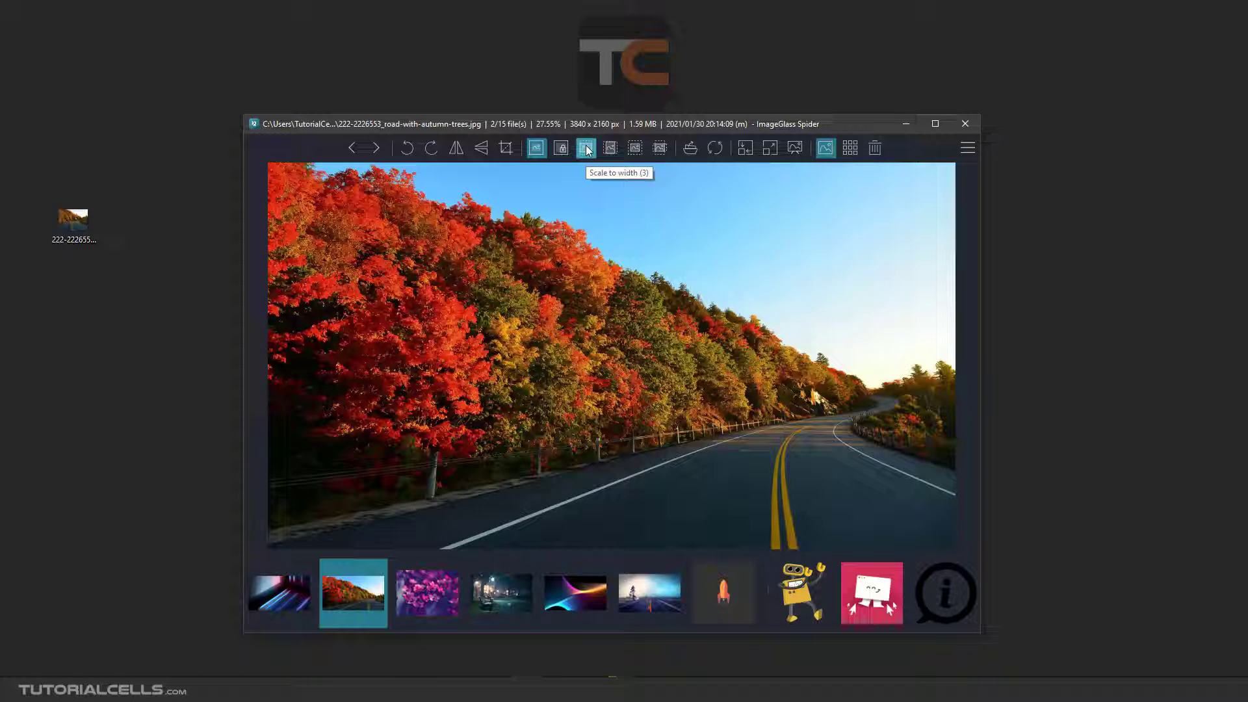
scroll(640, 298, "down", 3)
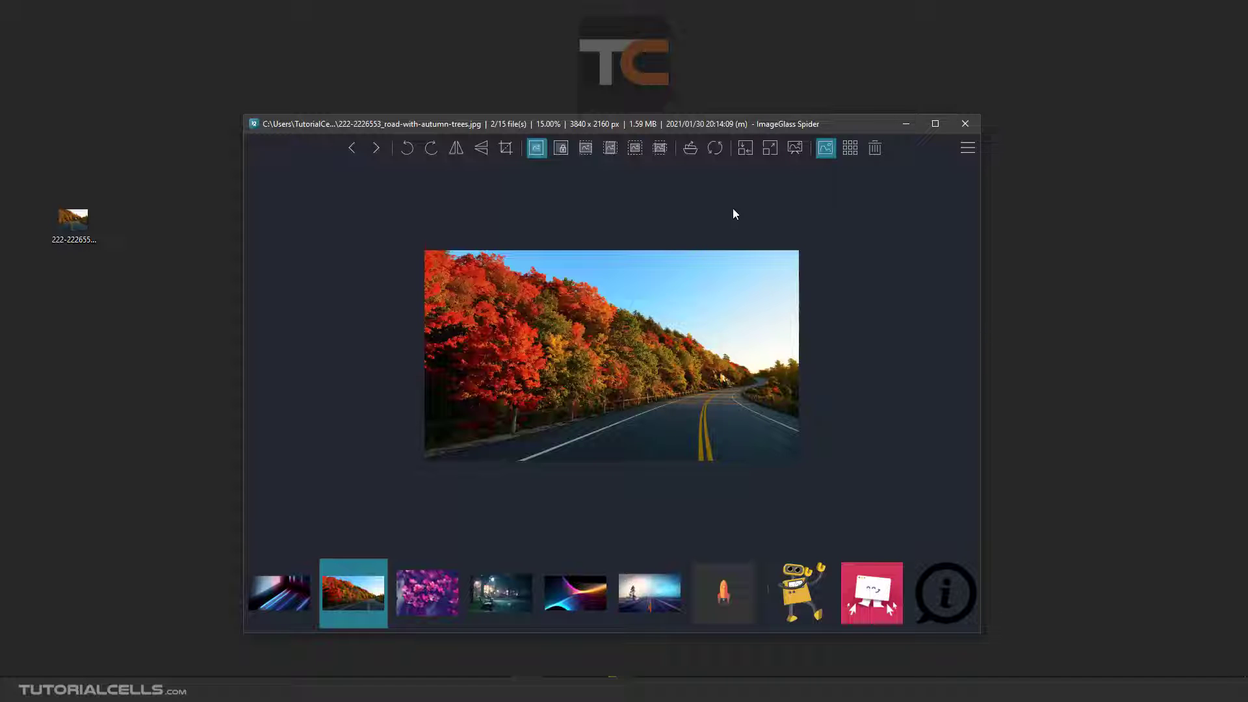
left_click(591, 156)
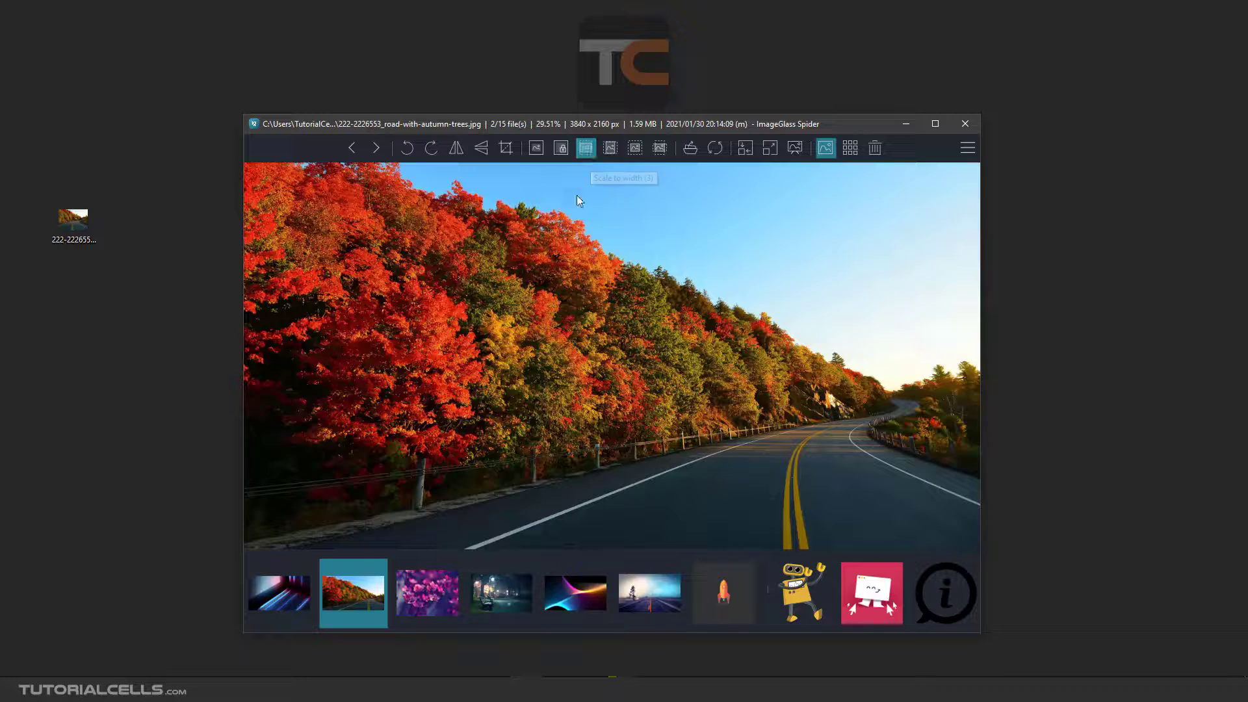
Resize the viewer window, scale the photo to its height, and hide the thumbnail strip
left_click_drag(980, 633, 771, 597)
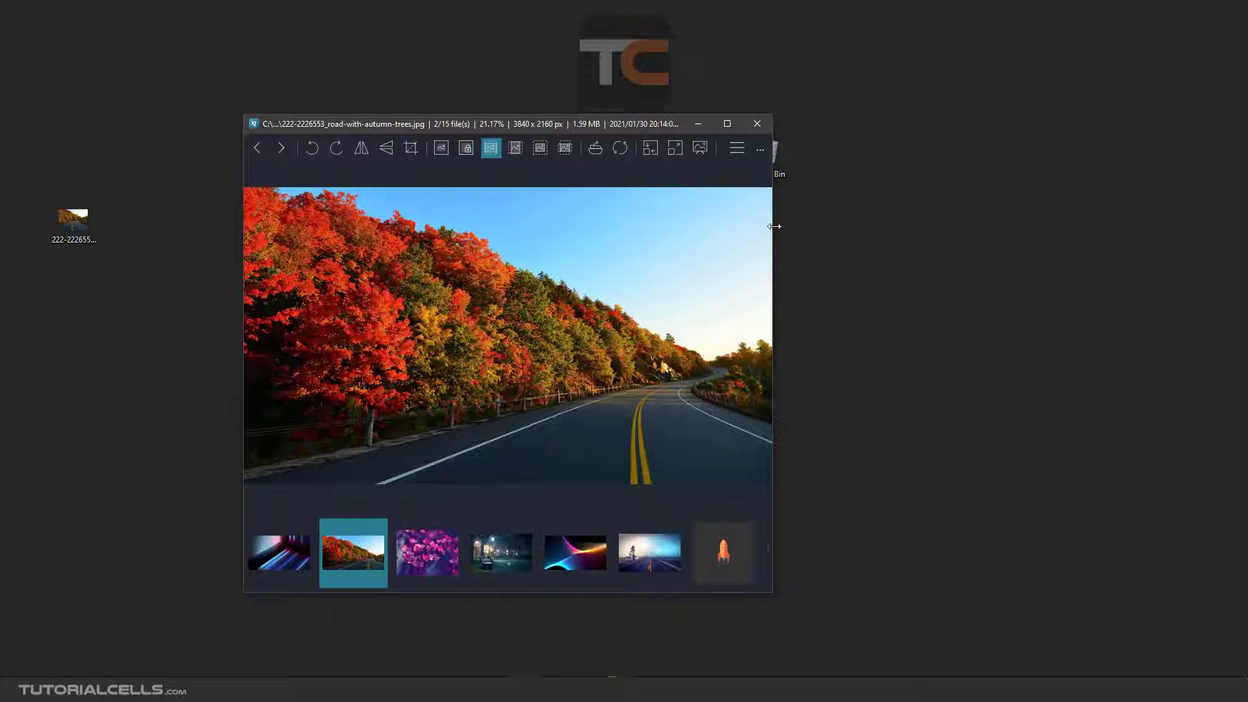
left_click_drag(629, 123, 668, 121)
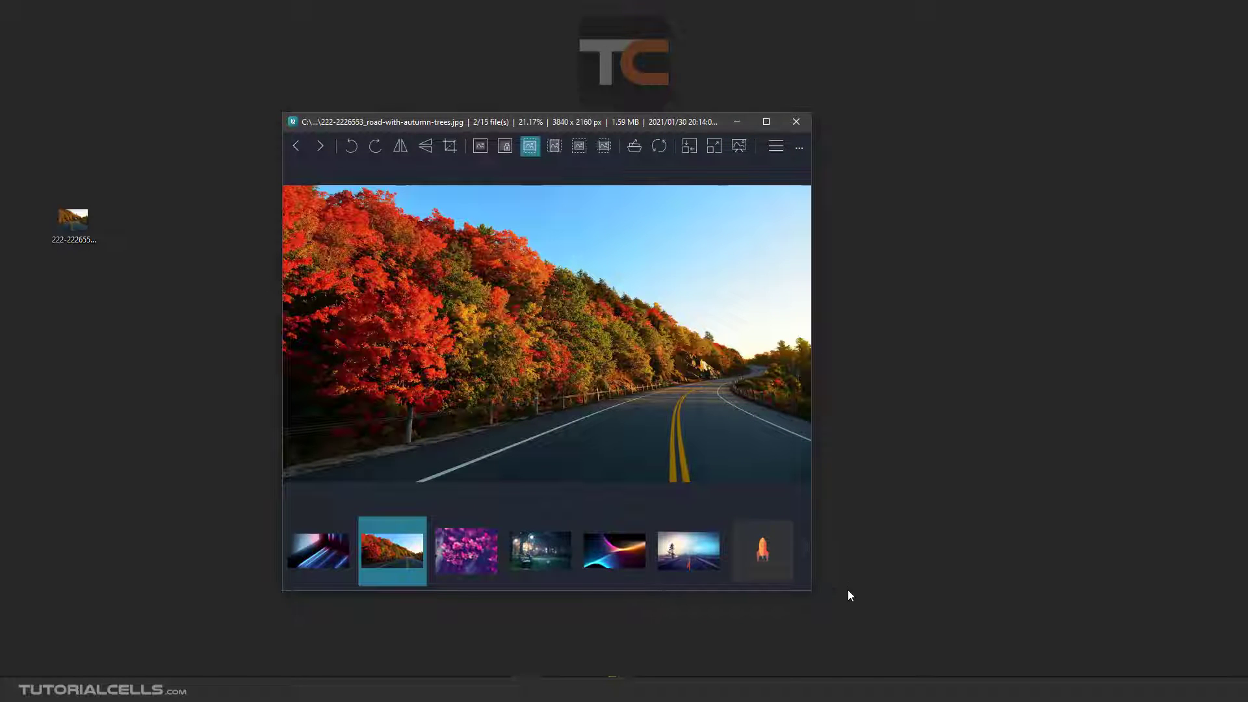
left_click_drag(812, 593, 893, 572)
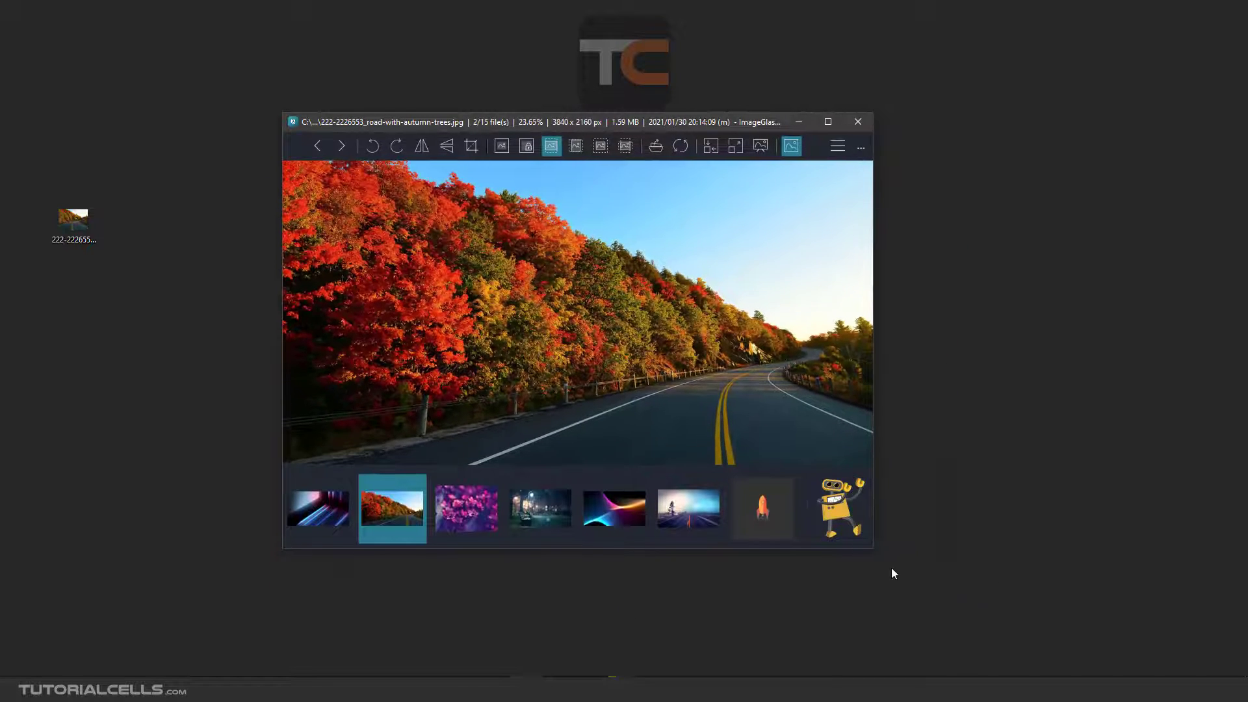
left_click(575, 148)
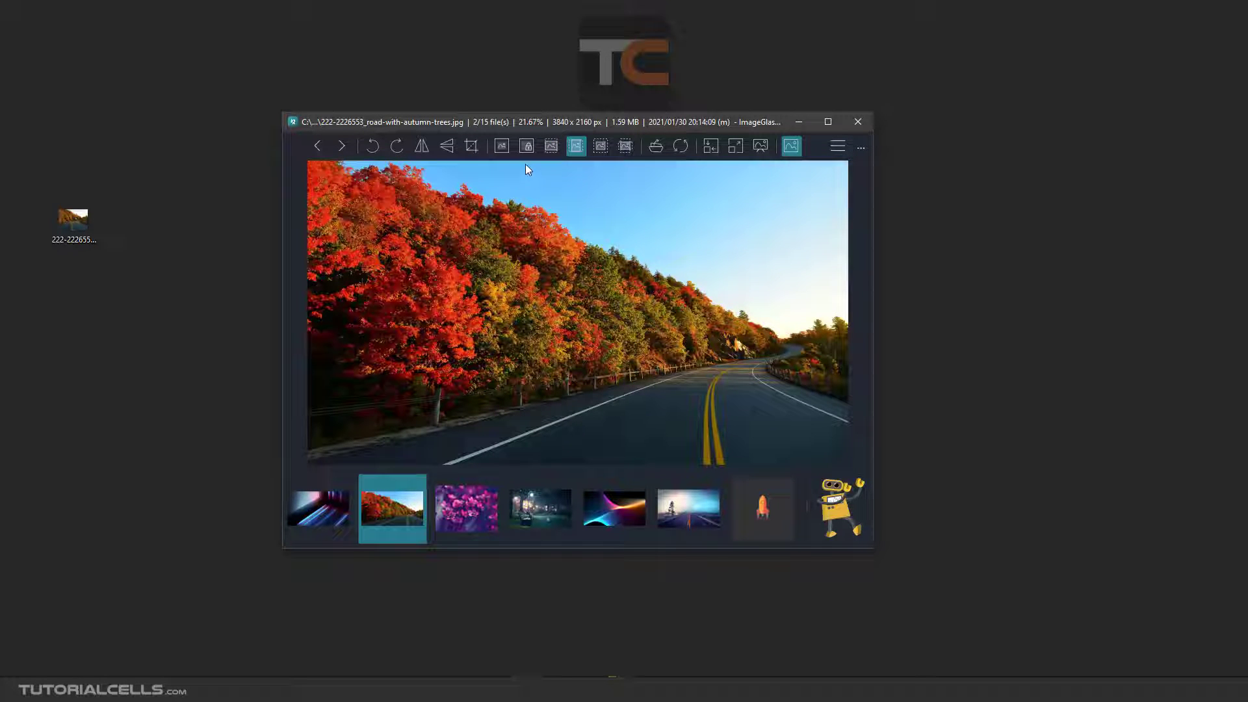
left_click(790, 148)
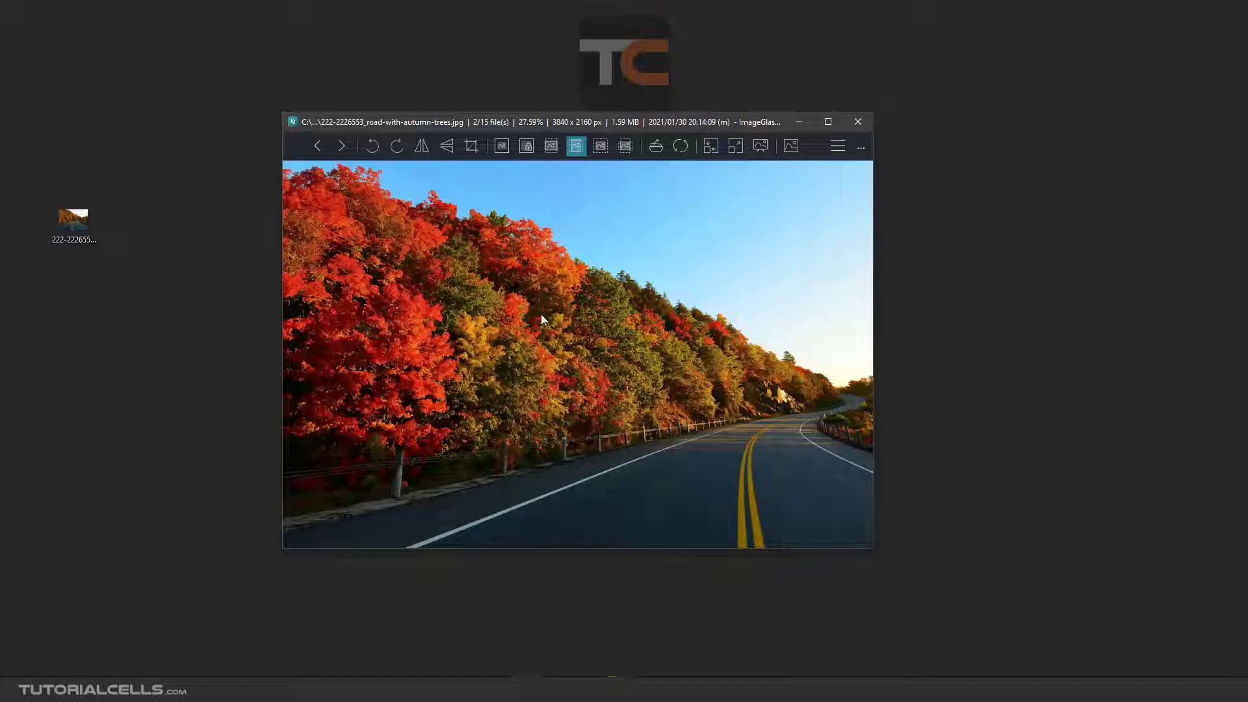
Move the window lower, reshape it taller, and scale the photo to fit
left_click_drag(873, 552, 995, 421)
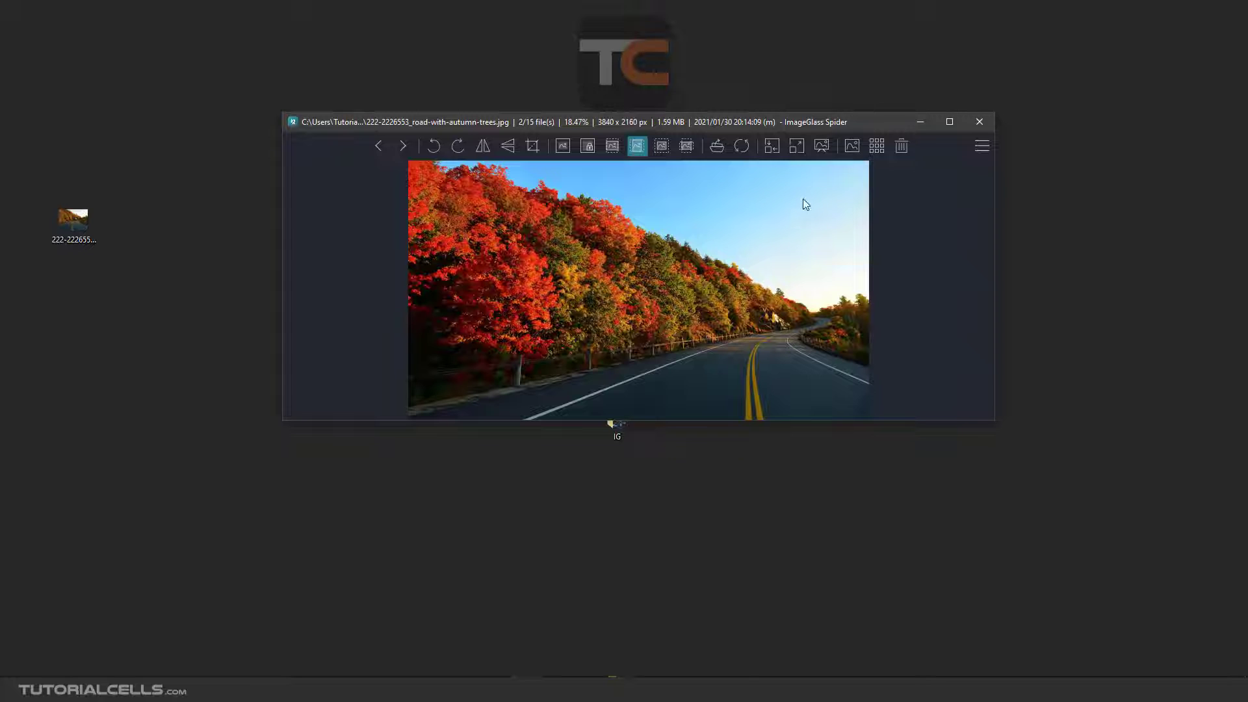
left_click_drag(724, 123, 713, 201)
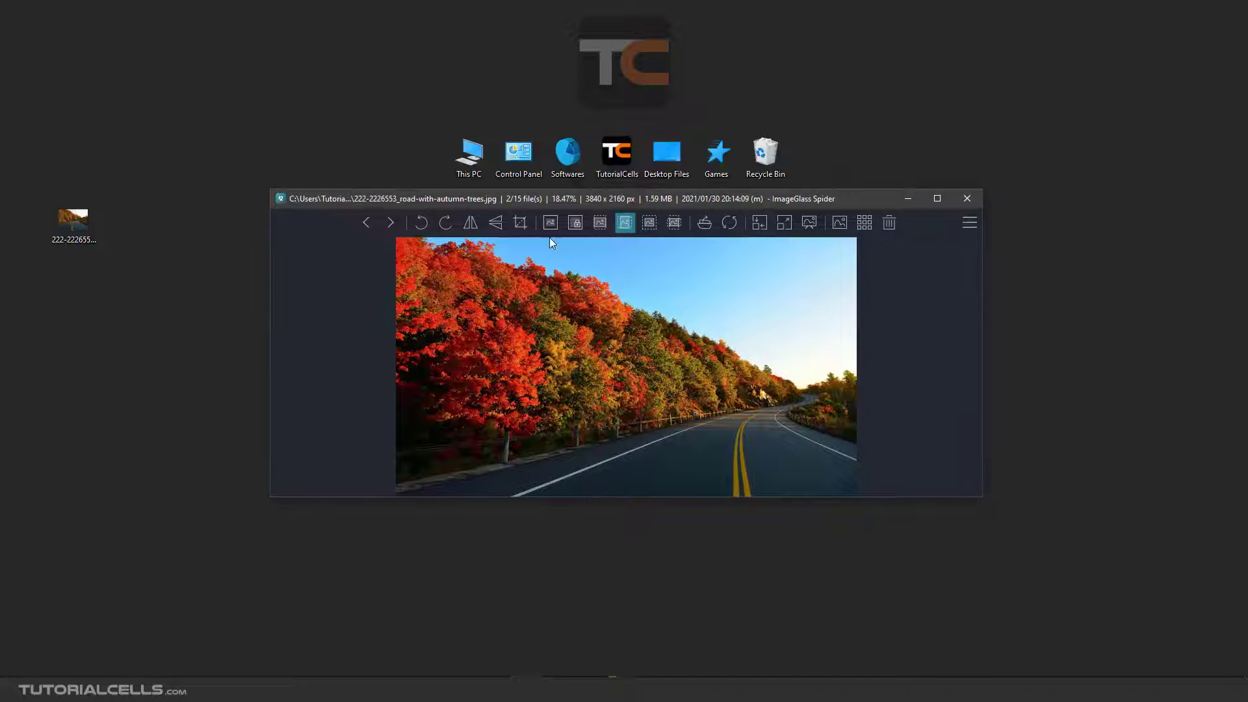
left_click_drag(583, 497, 588, 572)
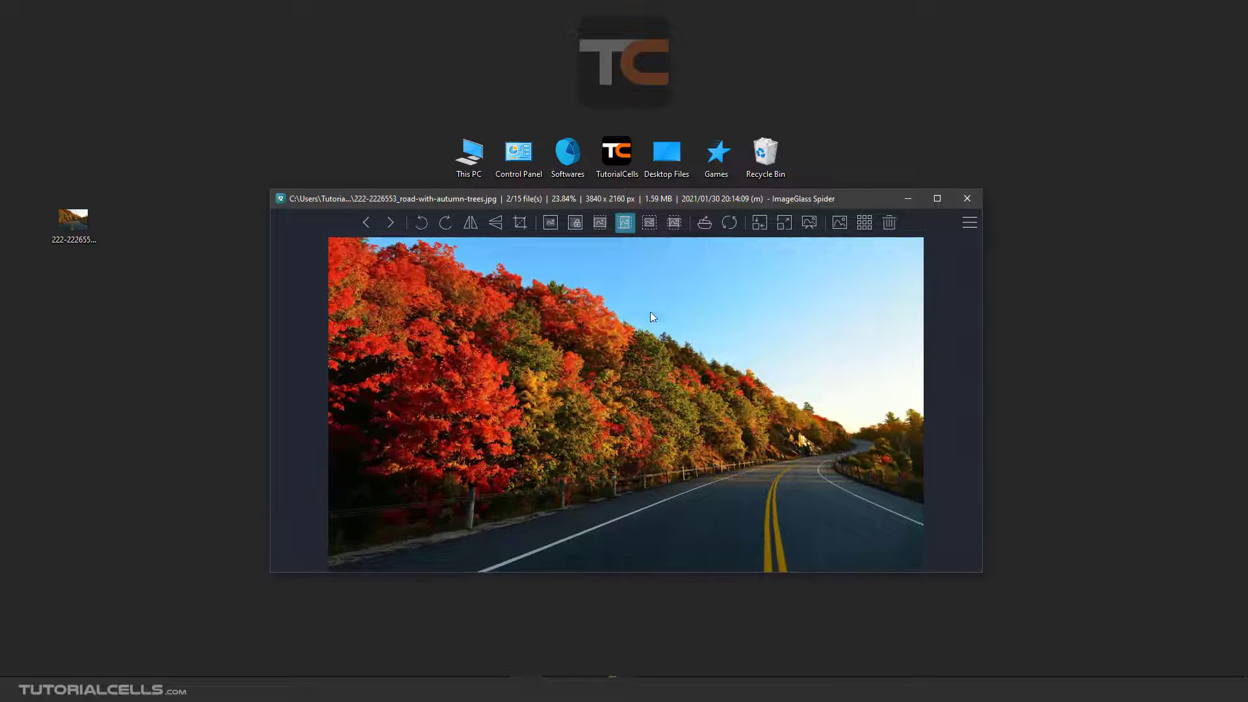
left_click(650, 222)
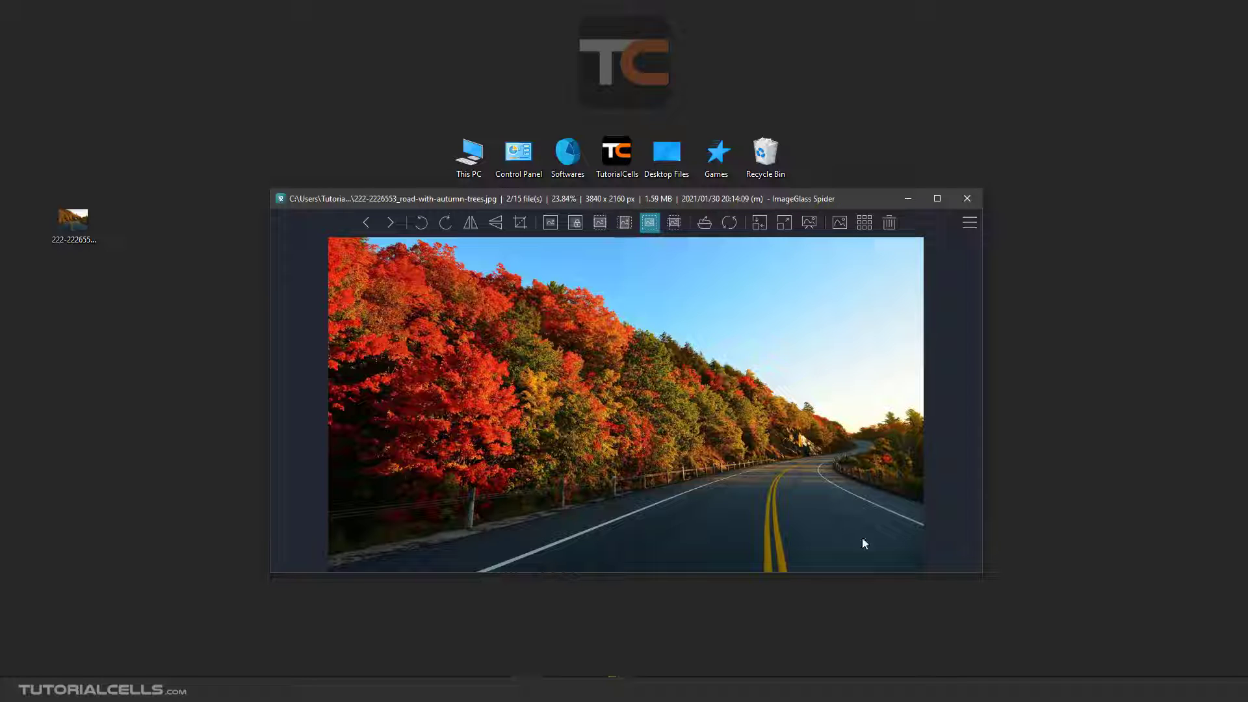
left_click_drag(968, 569, 994, 571)
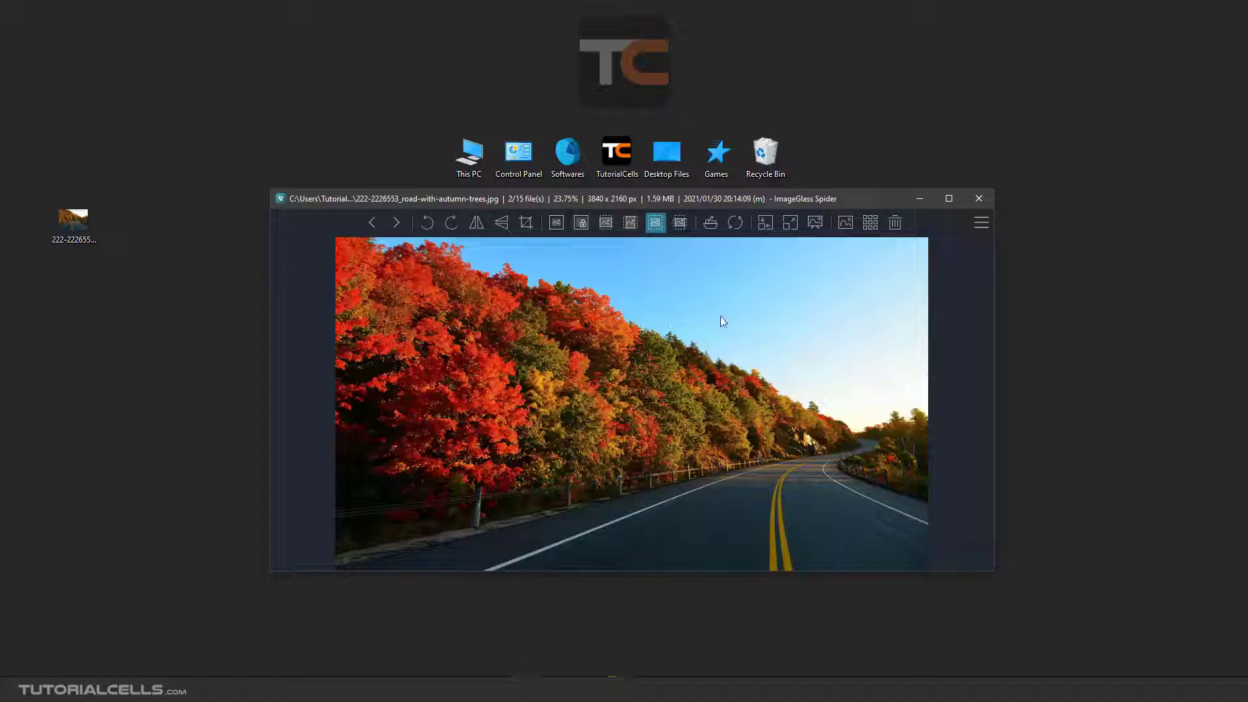
Try Scale to fill with panning, then return to Scale to fit and restore the thumbnails
left_click(678, 224)
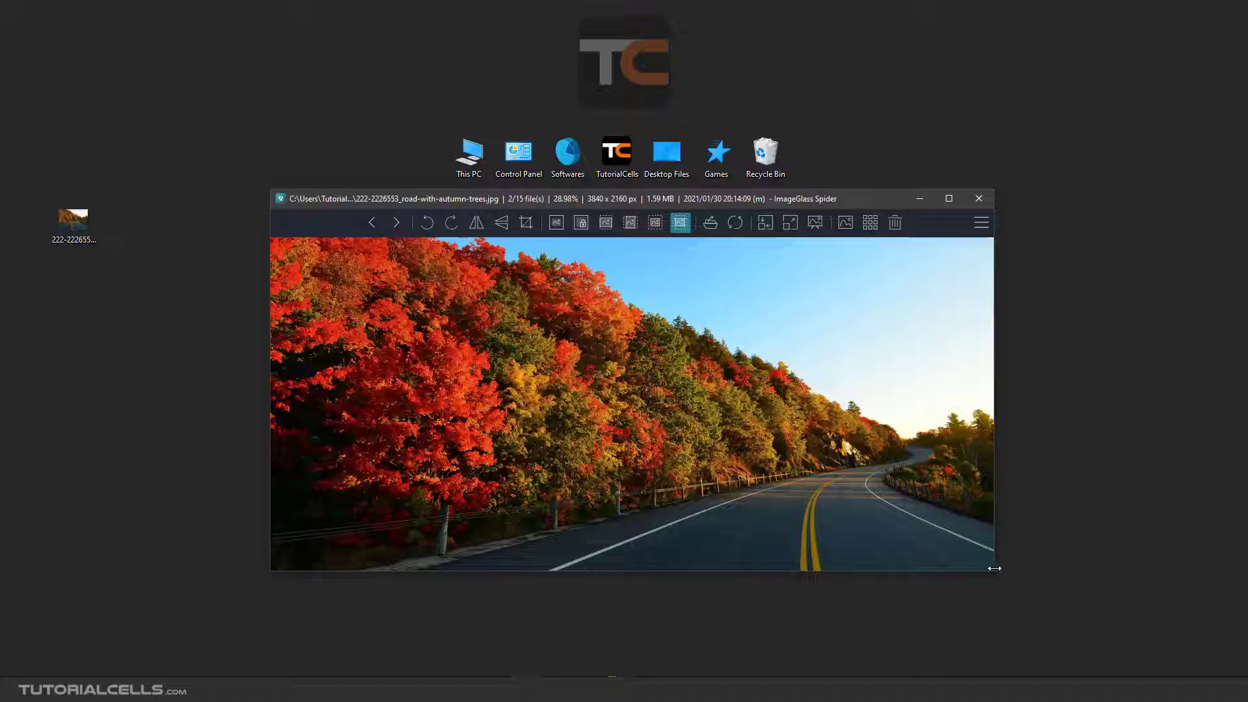
left_click_drag(962, 506, 959, 496)
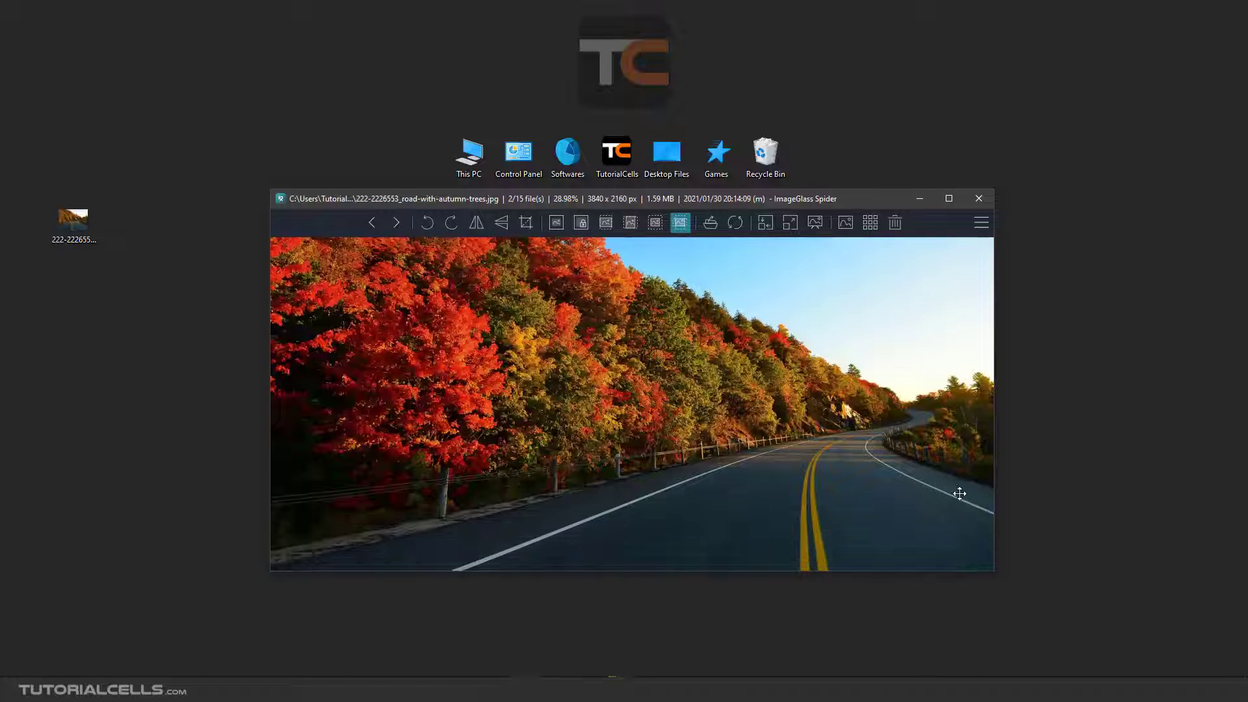
left_click_drag(992, 573, 847, 477)
left_click_drag(666, 287, 823, 501)
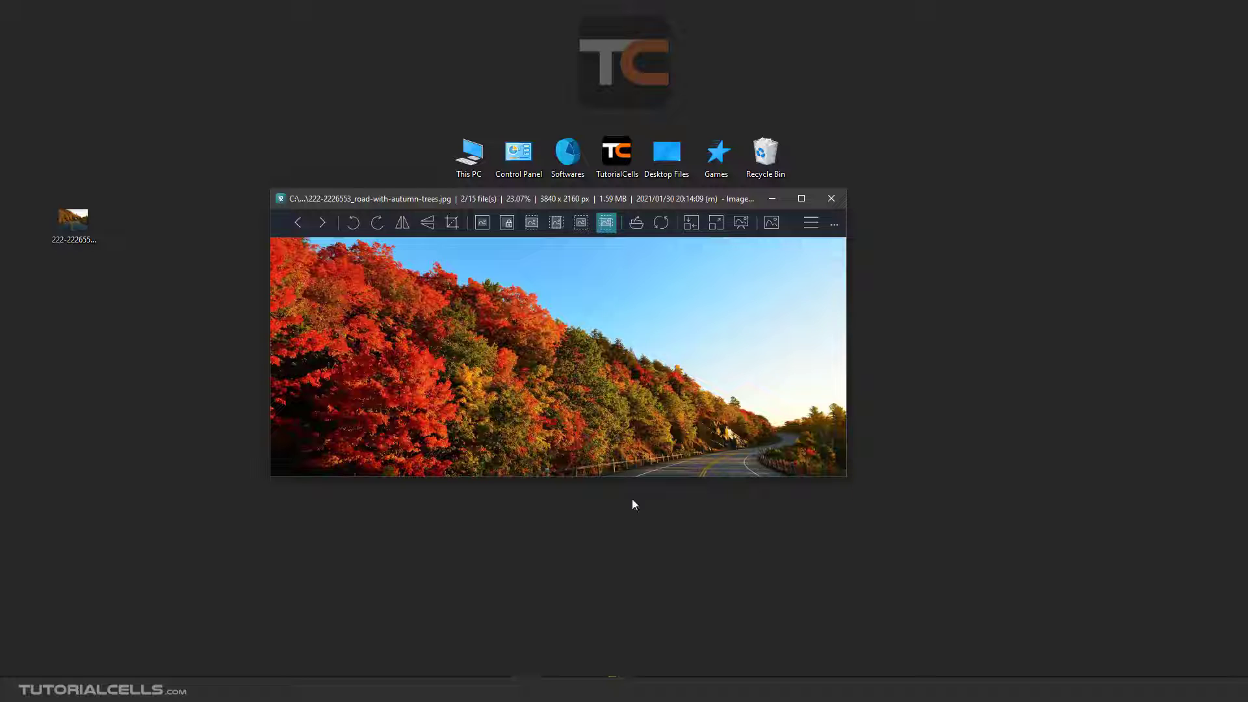
left_click_drag(849, 479, 959, 571)
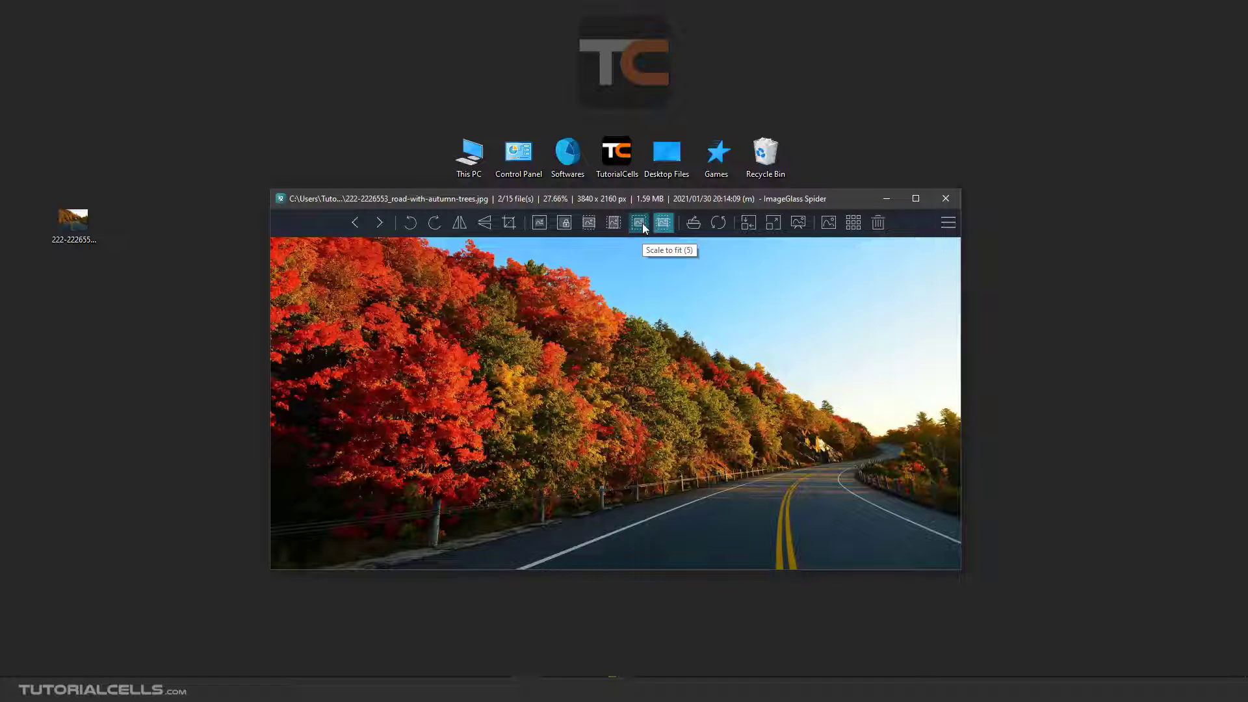
left_click(642, 224)
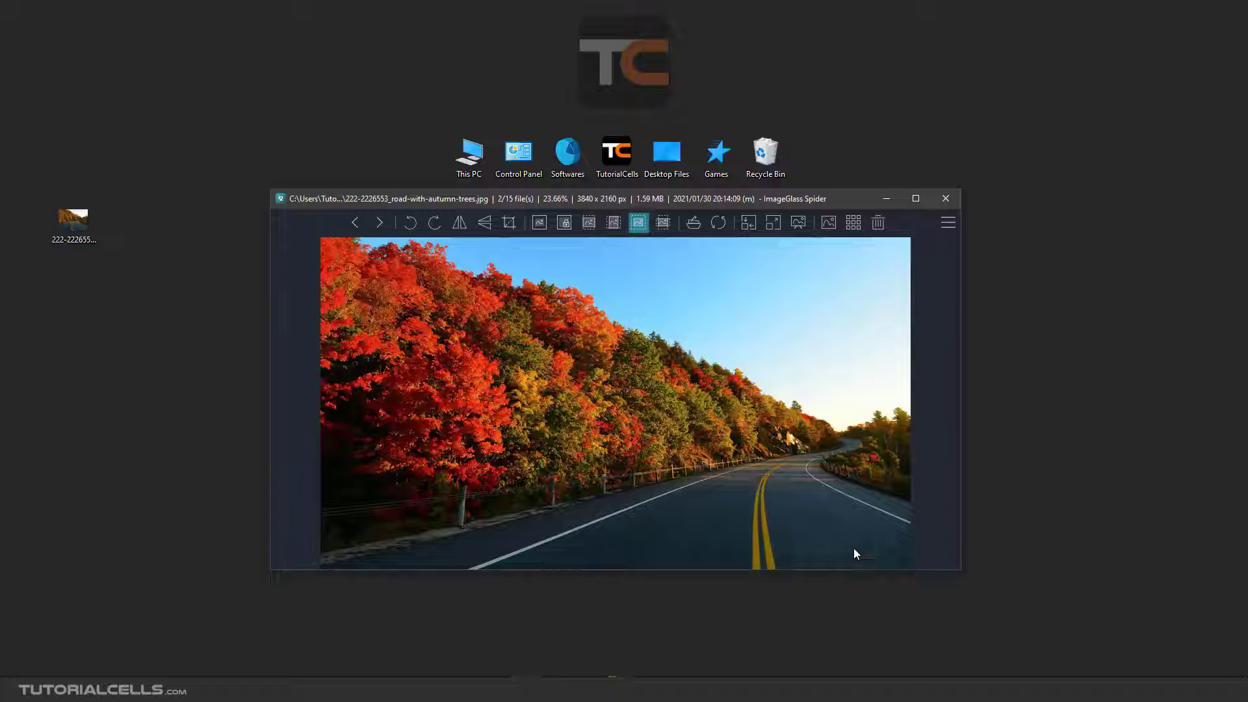
left_click(829, 223)
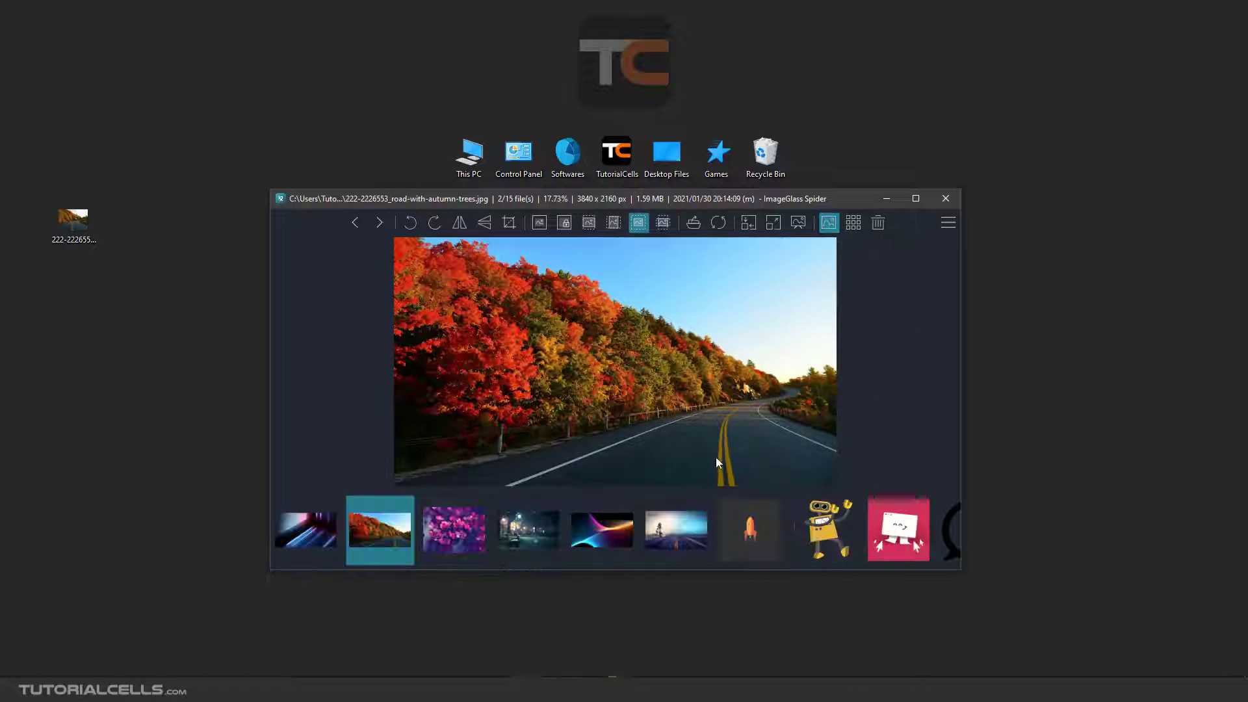
Enlarge and move the window up-left, briefly viewing the flowers image before returning to the road
left_click_drag(959, 574, 1024, 627)
left_click_drag(781, 200, 747, 149)
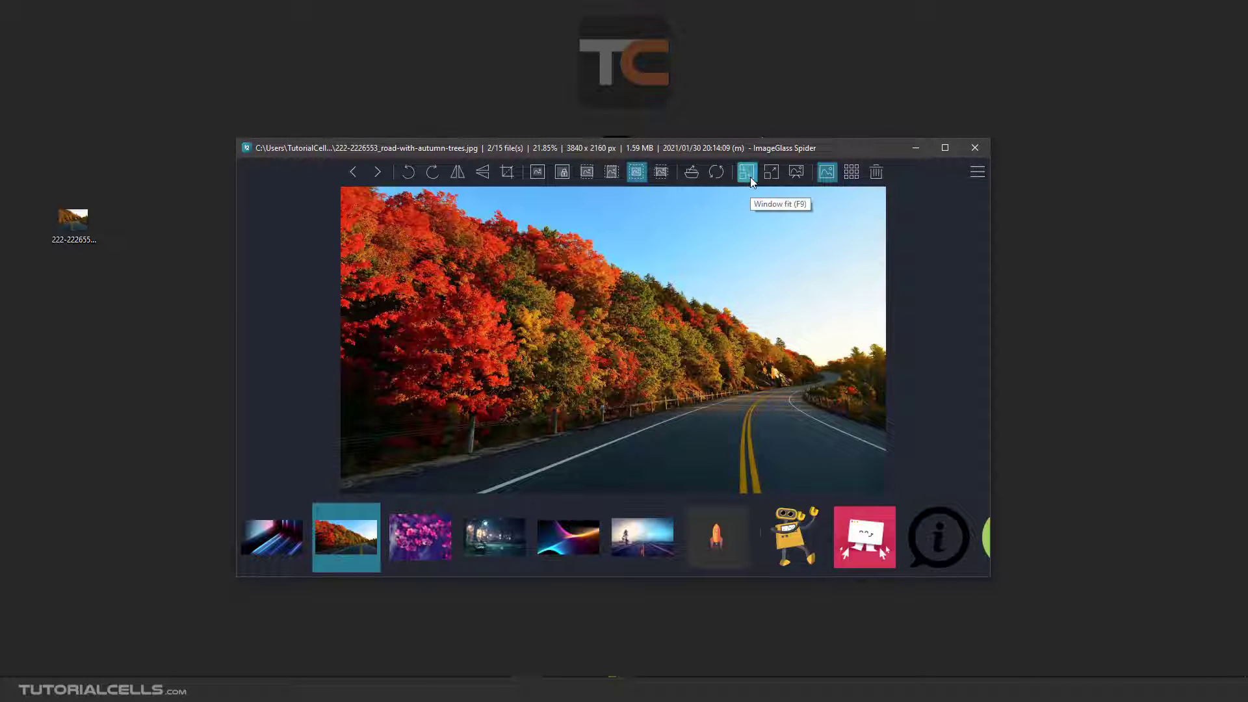
left_click(420, 537)
left_click(351, 537)
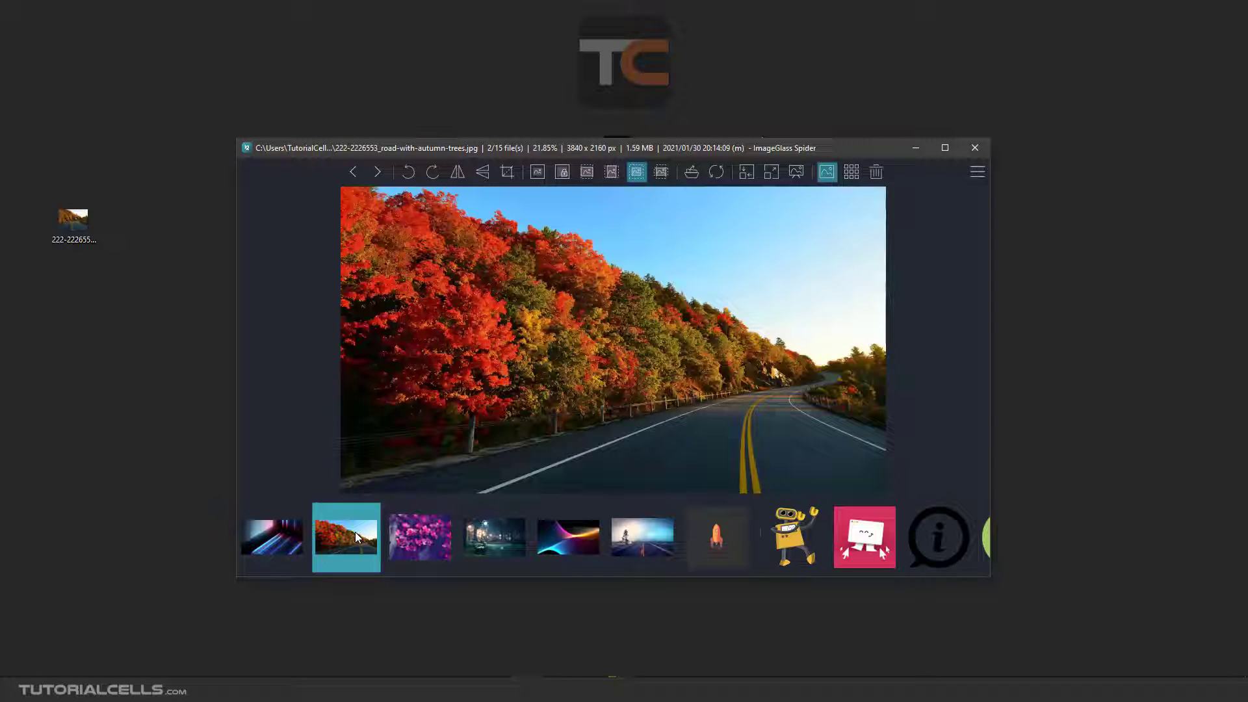
Fit the window to the image at 38.36%, then switch to full screen
left_click(747, 176)
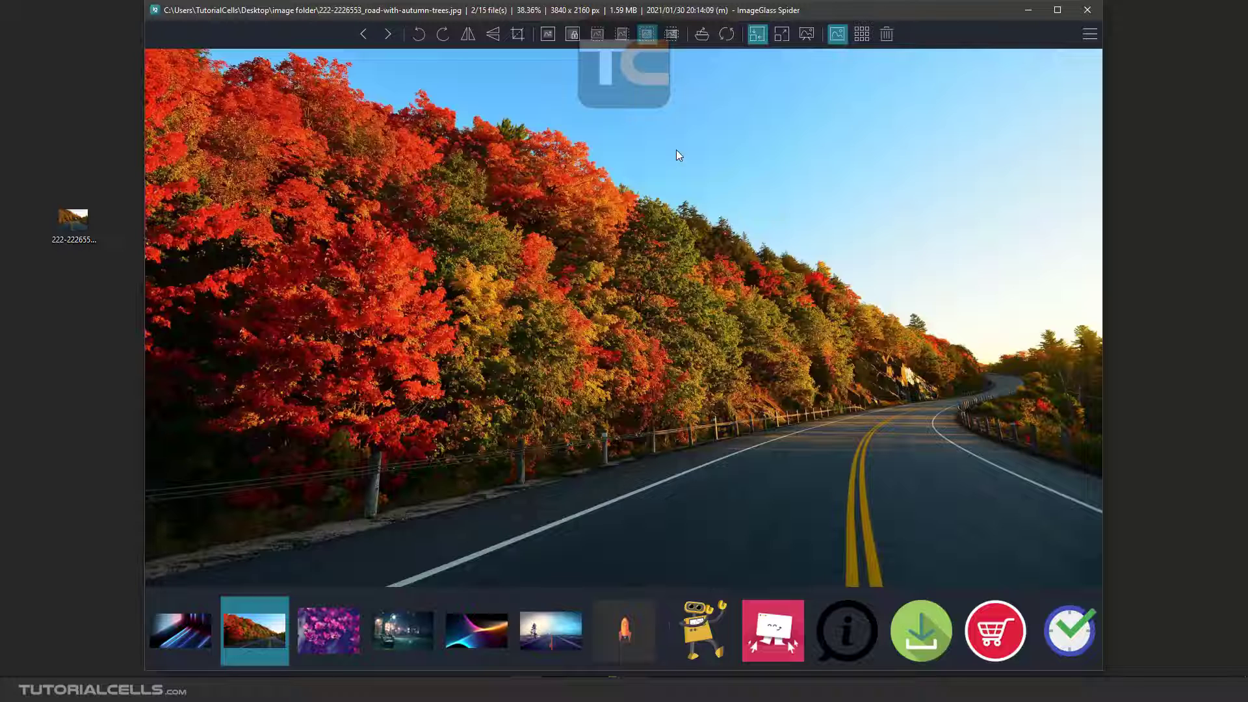
left_click(757, 34)
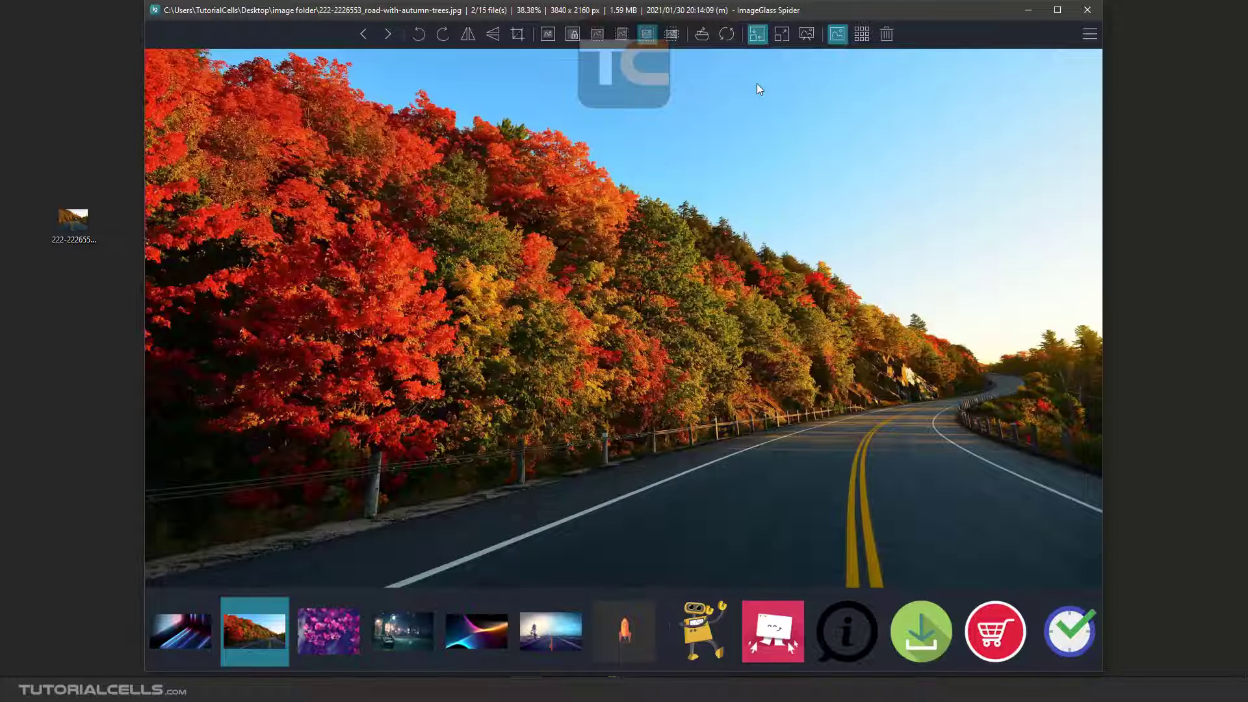
left_click(781, 37)
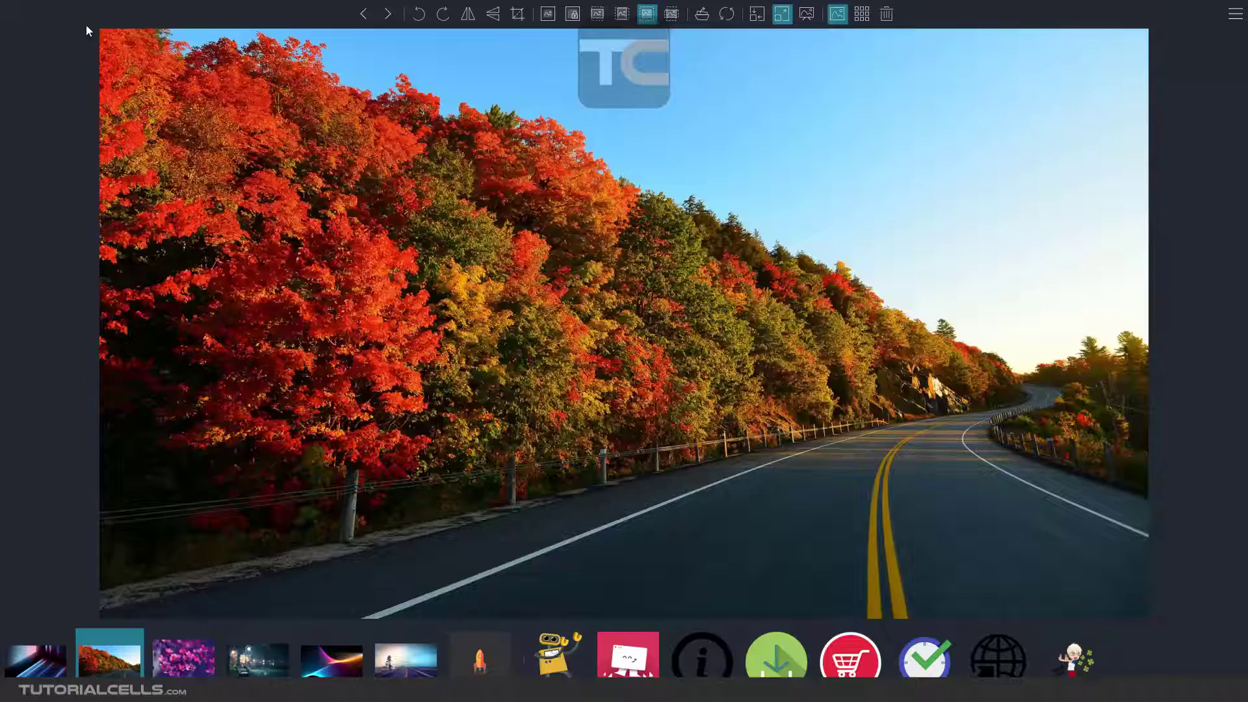
Exit full screen, shrink and reposition the window, then start the slideshow (F12)
left_click(783, 19)
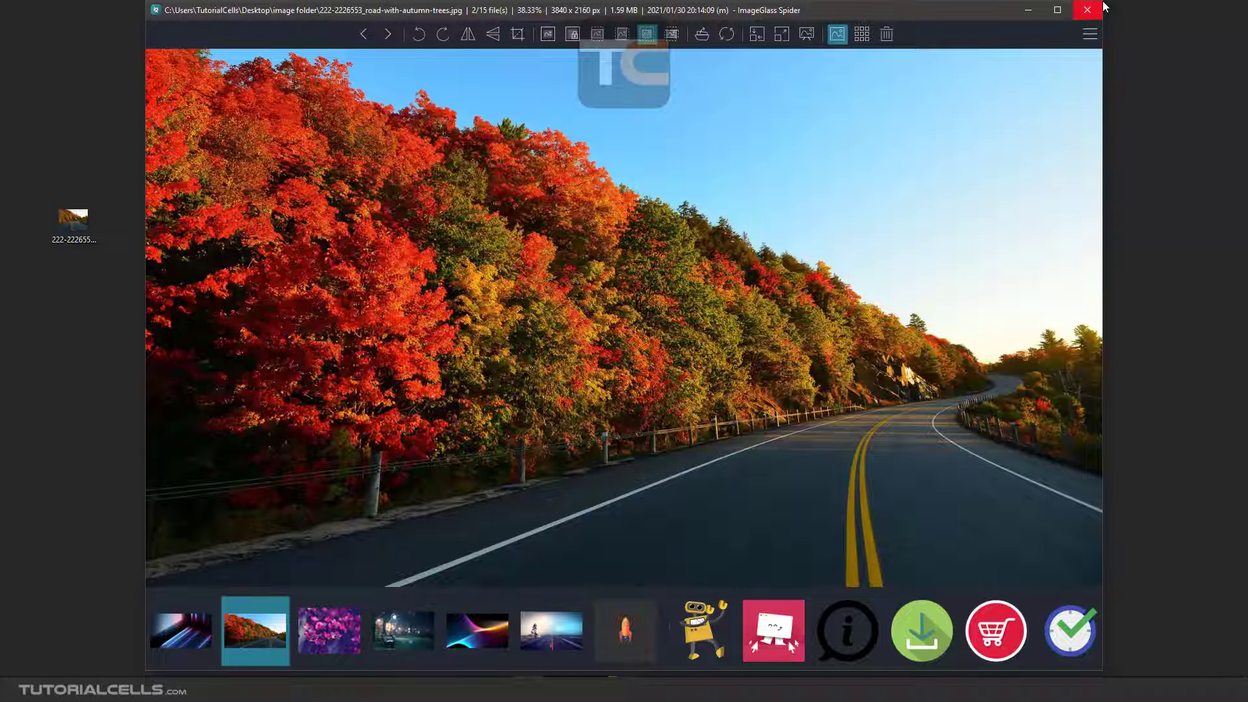
left_click_drag(1103, 2, 943, 171)
left_click_drag(844, 180, 922, 116)
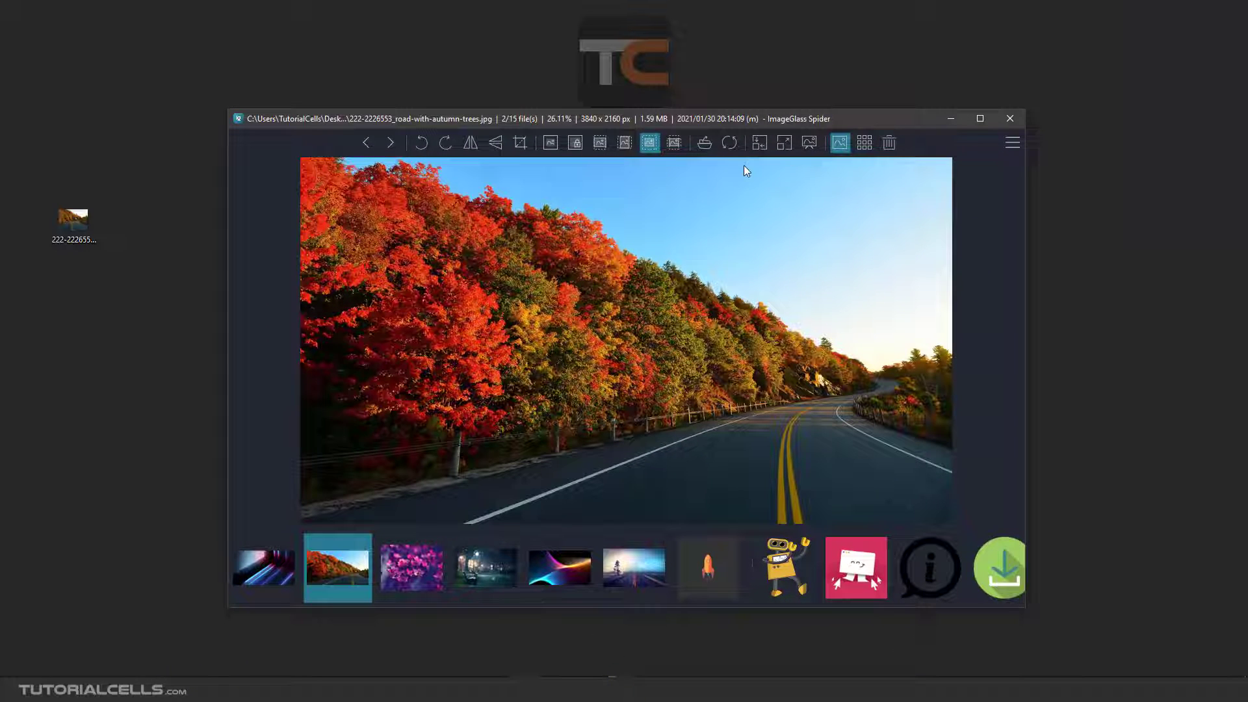
left_click(812, 147)
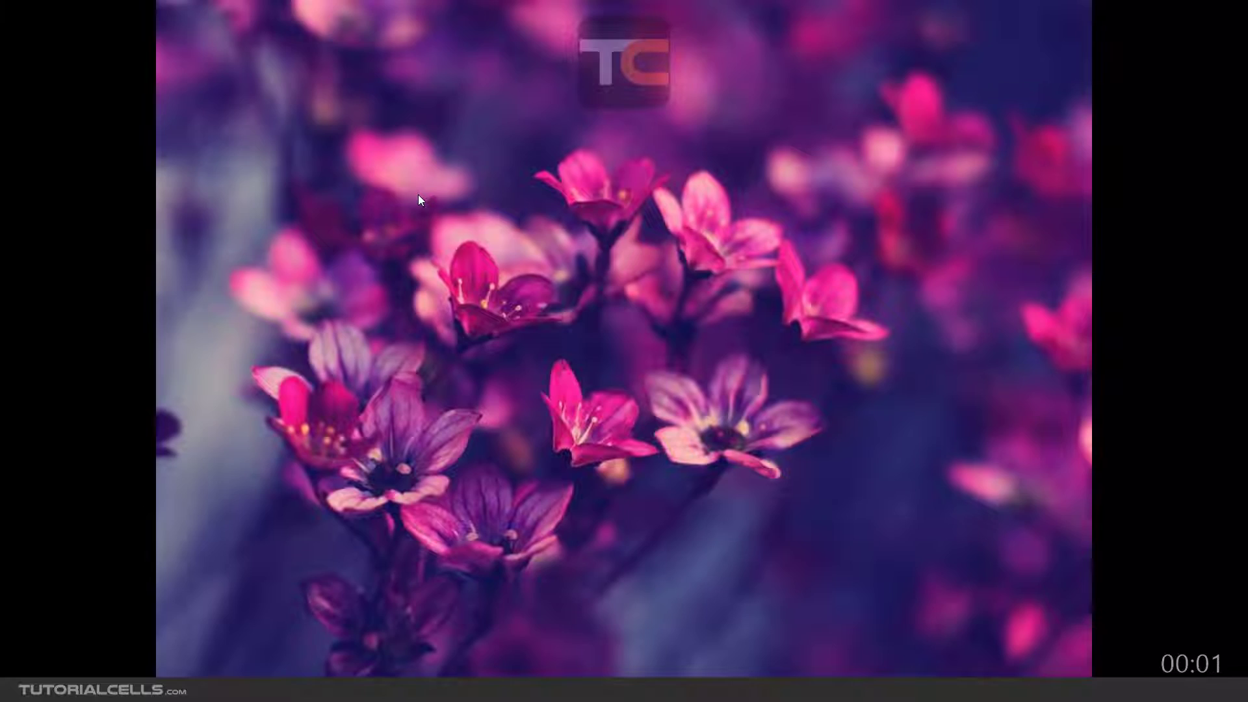
Exit the slideshow, close and relaunch ImageGlass, then drop the image folder onto its desktop icon
key("Escape")
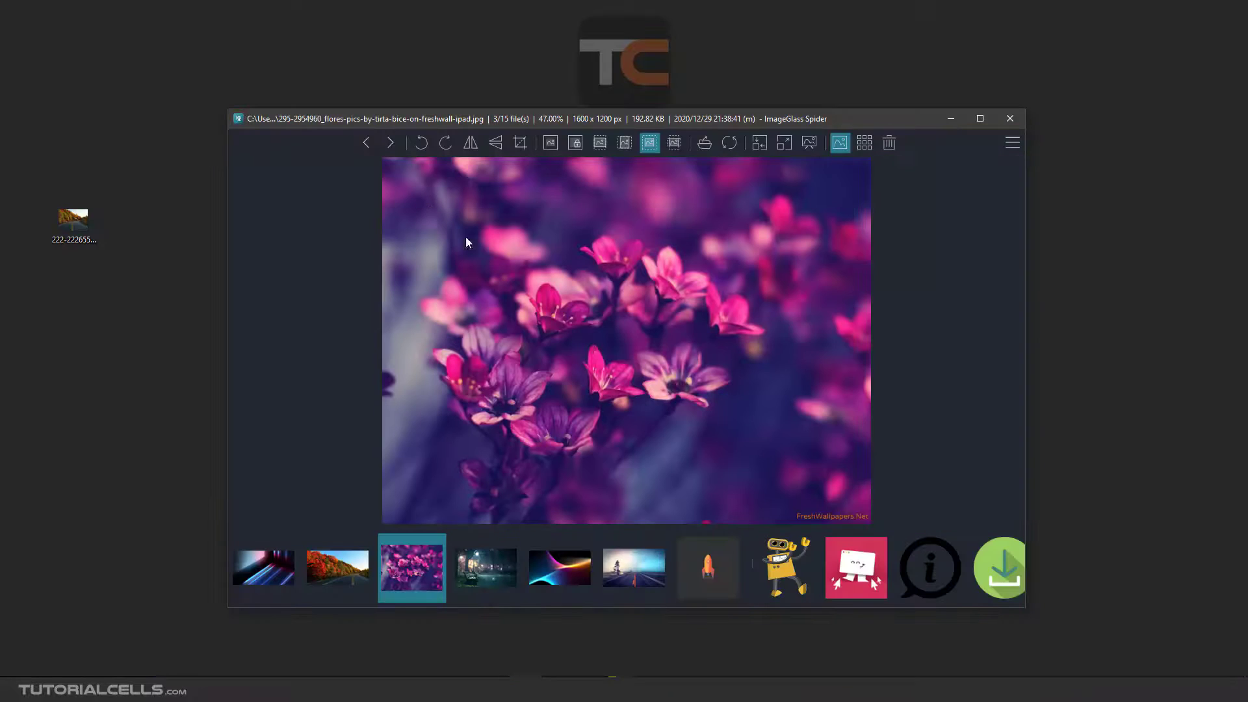
double_click(690, 118)
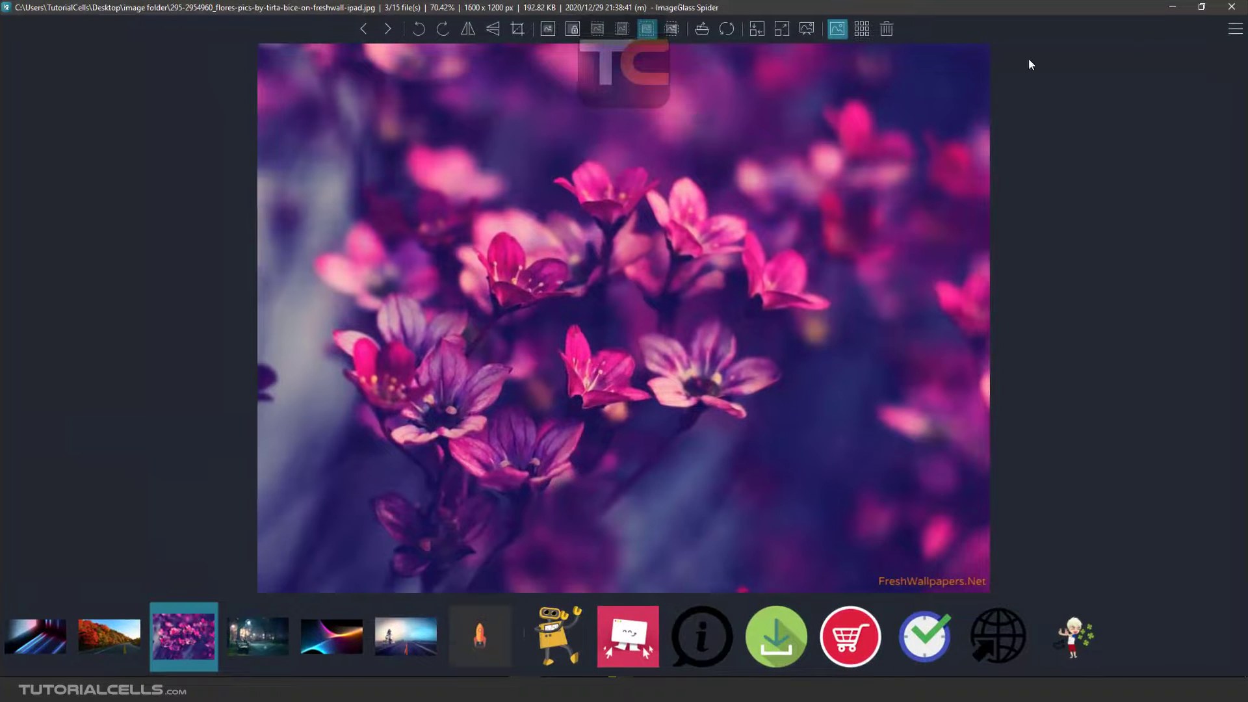
left_click(1230, 7)
double_click(625, 224)
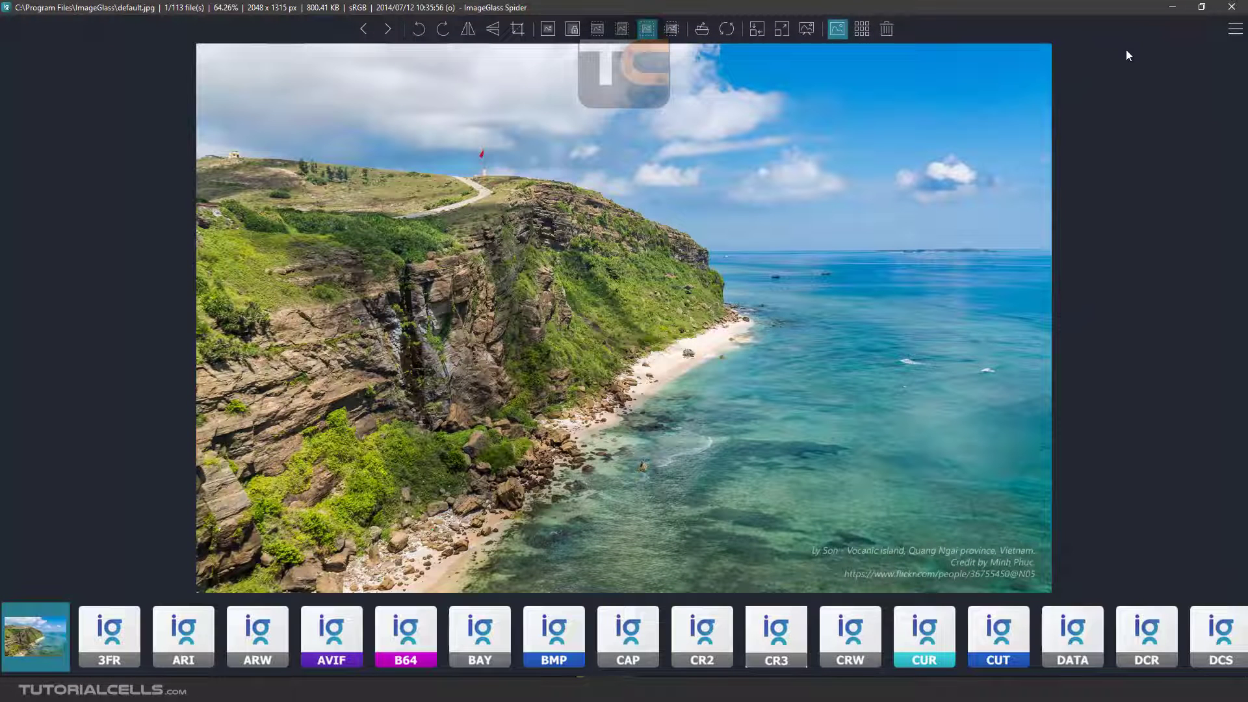
left_click(1230, 7)
left_click_drag(618, 311, 617, 221)
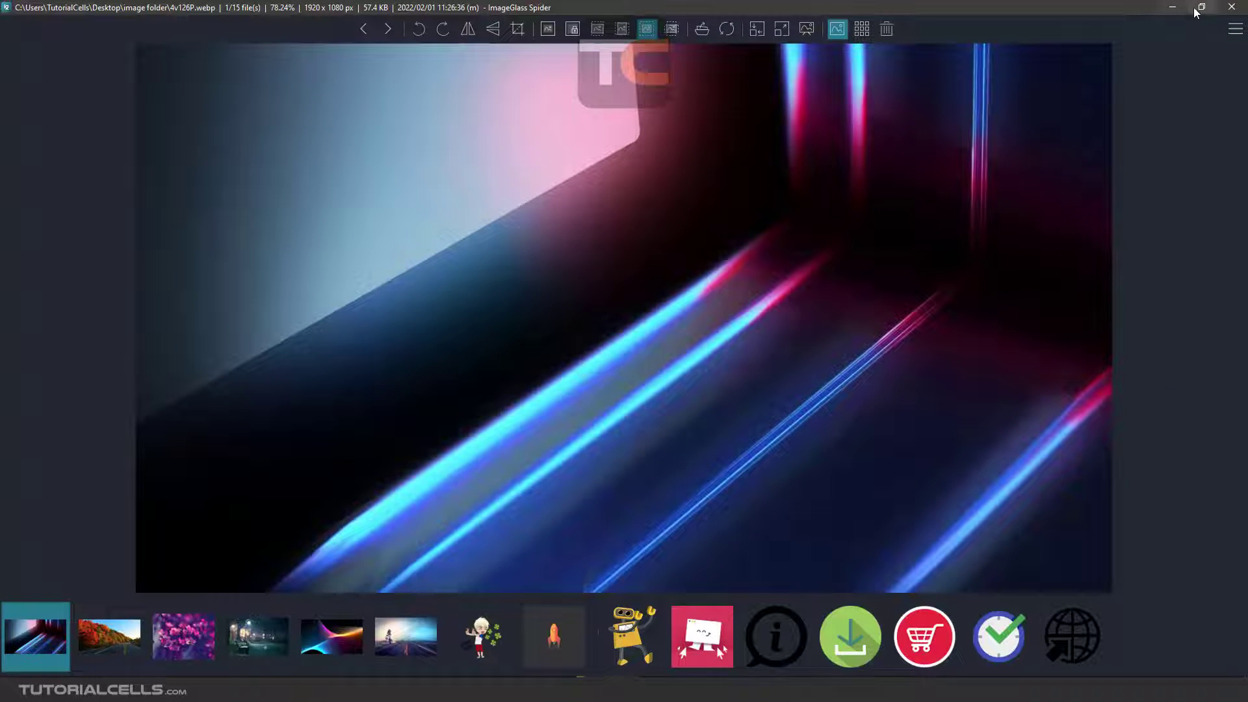
Open abut us.png (11 of 15) and turn on the checkerboard transparency background
left_click(1196, 9)
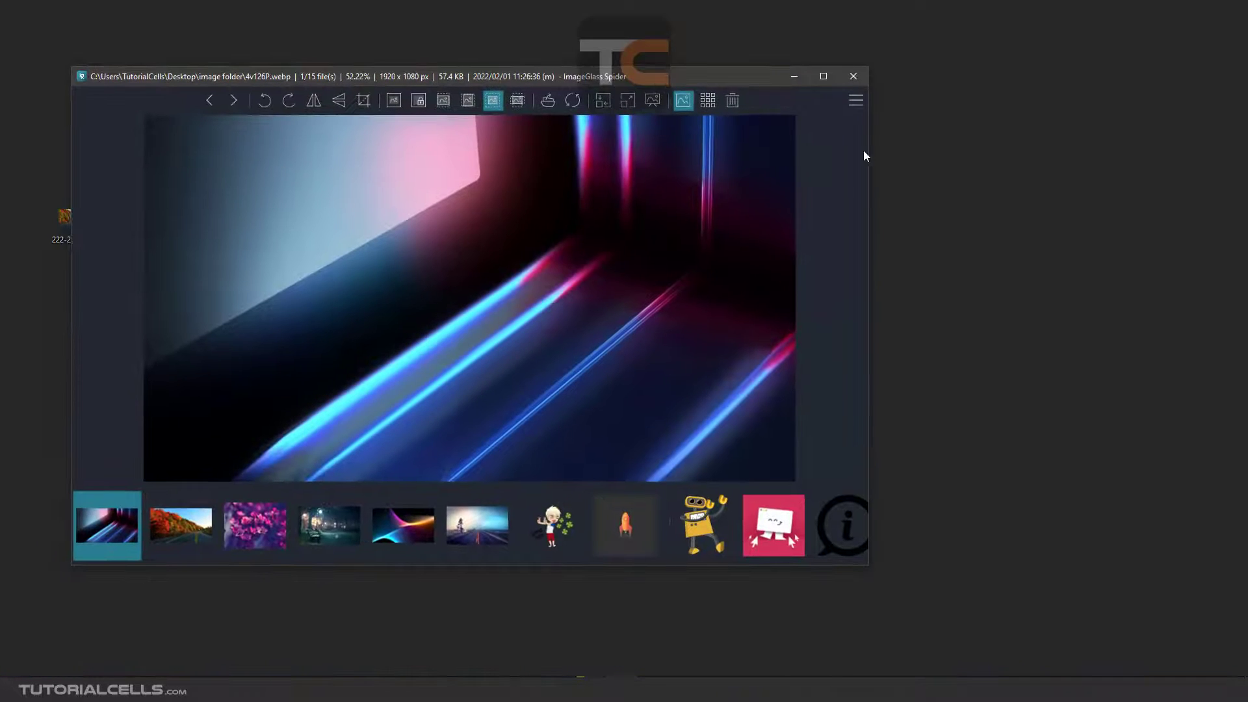
left_click_drag(552, 75, 676, 109)
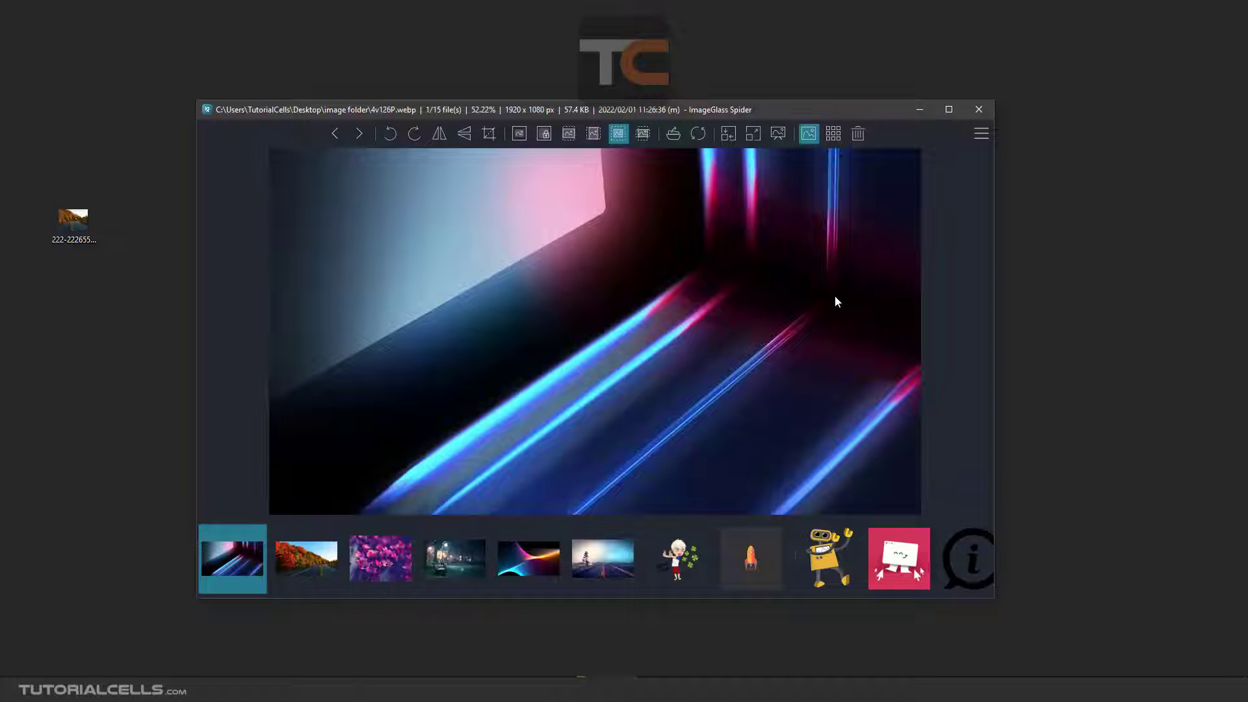
left_click(813, 134)
left_click(813, 134)
left_click(965, 567)
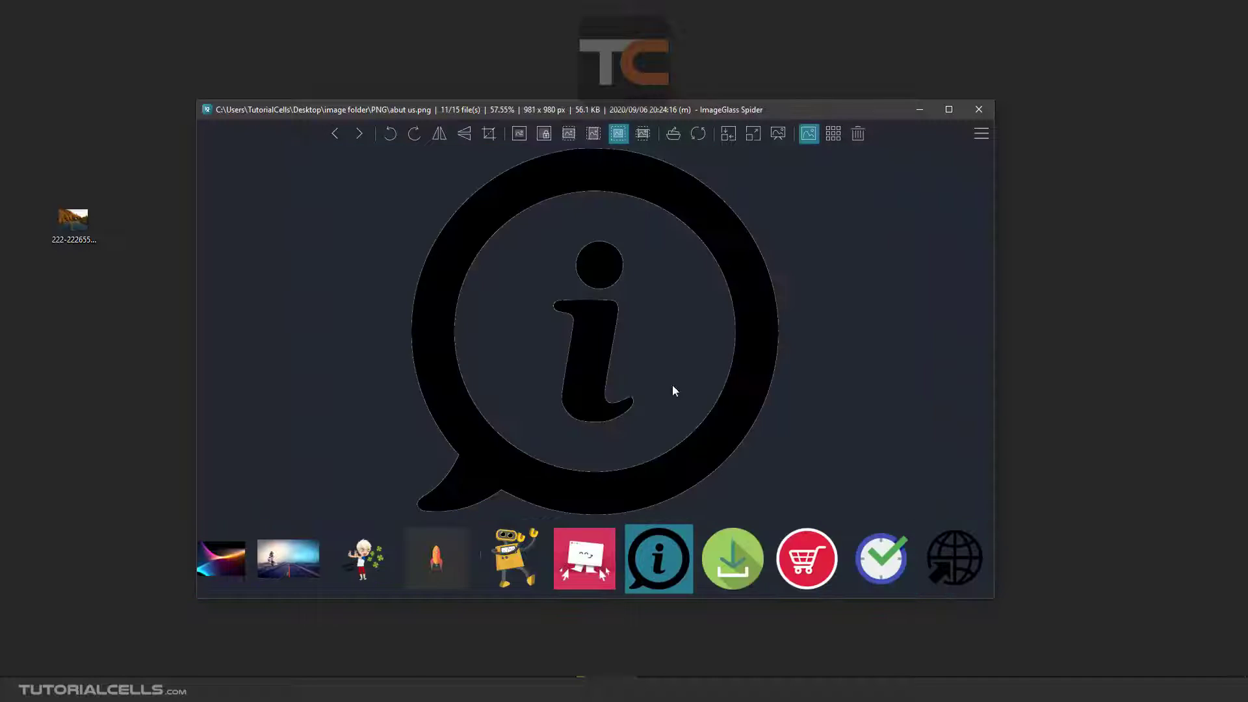
scroll(614, 345, "down", 1)
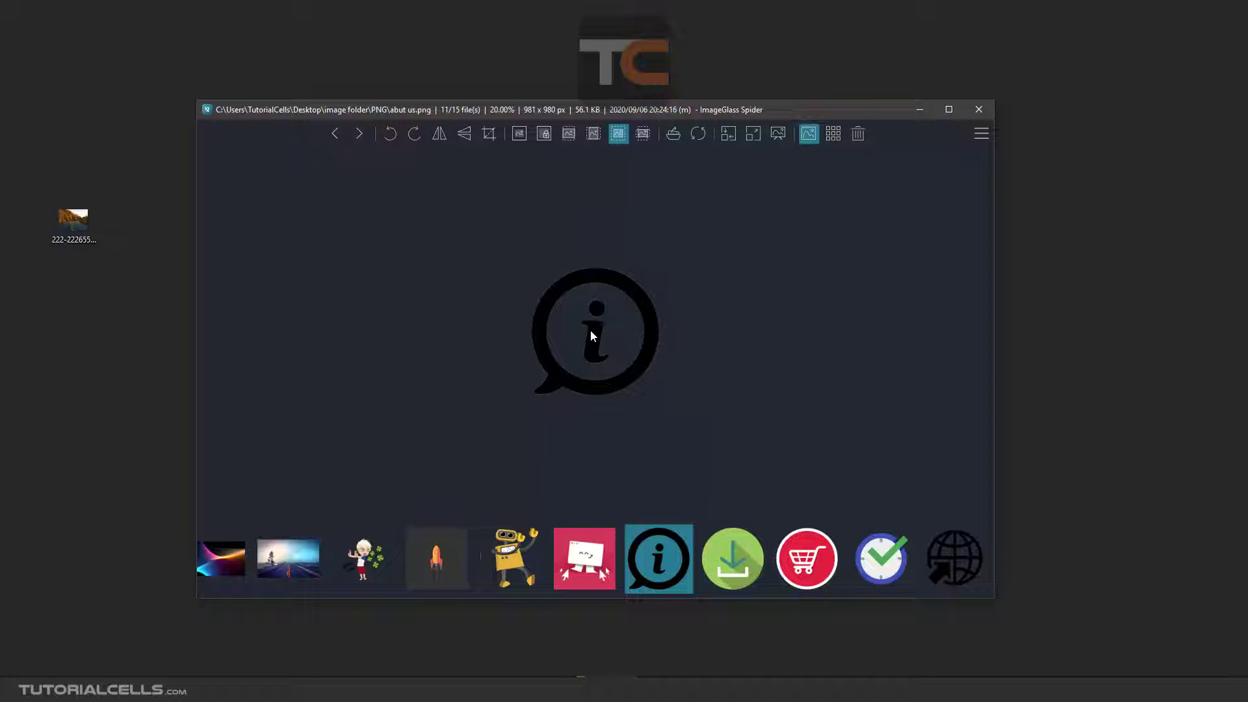
left_click(832, 134)
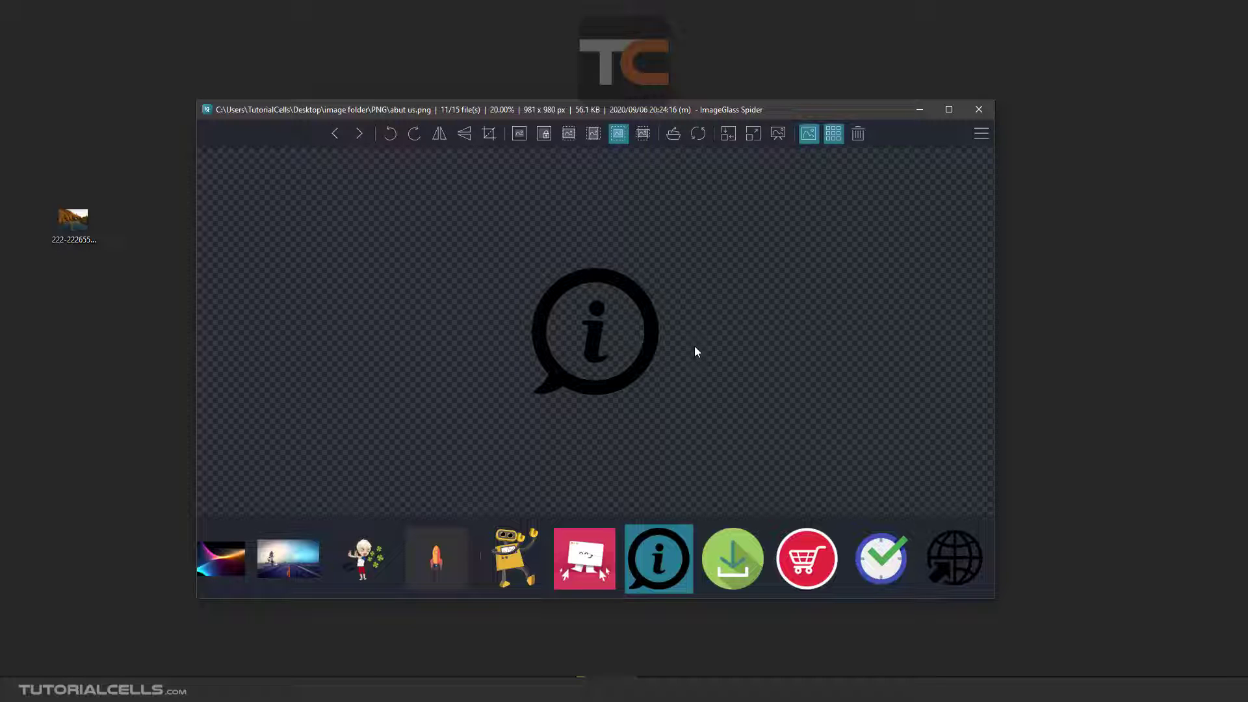
View the timer image, the good luck GIF, and then the rocket GIF thumbnails
left_click(881, 559)
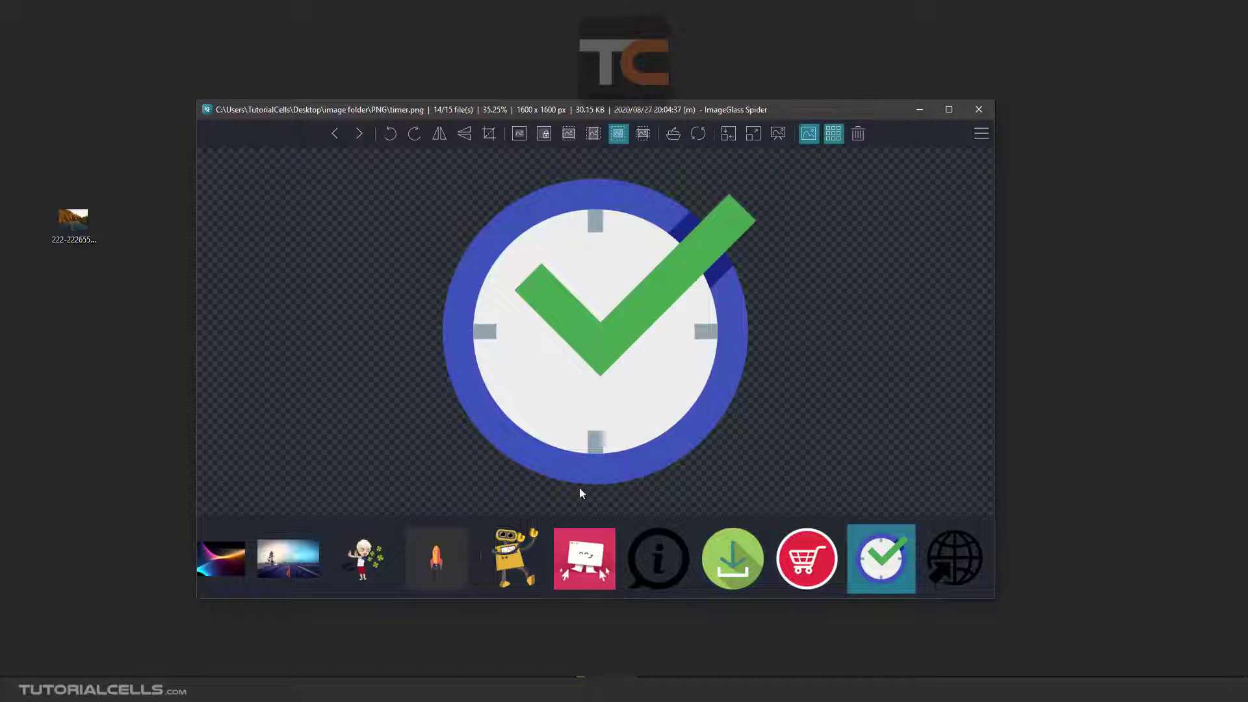
left_click(378, 573)
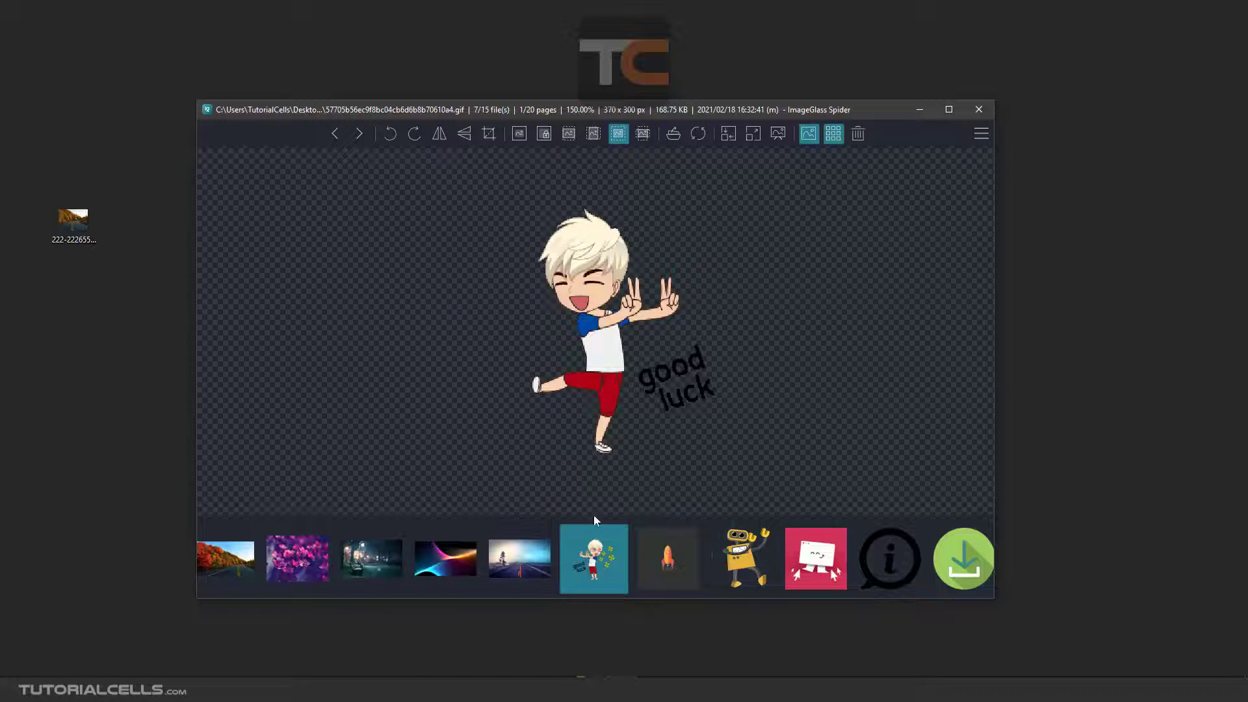
left_click(667, 558)
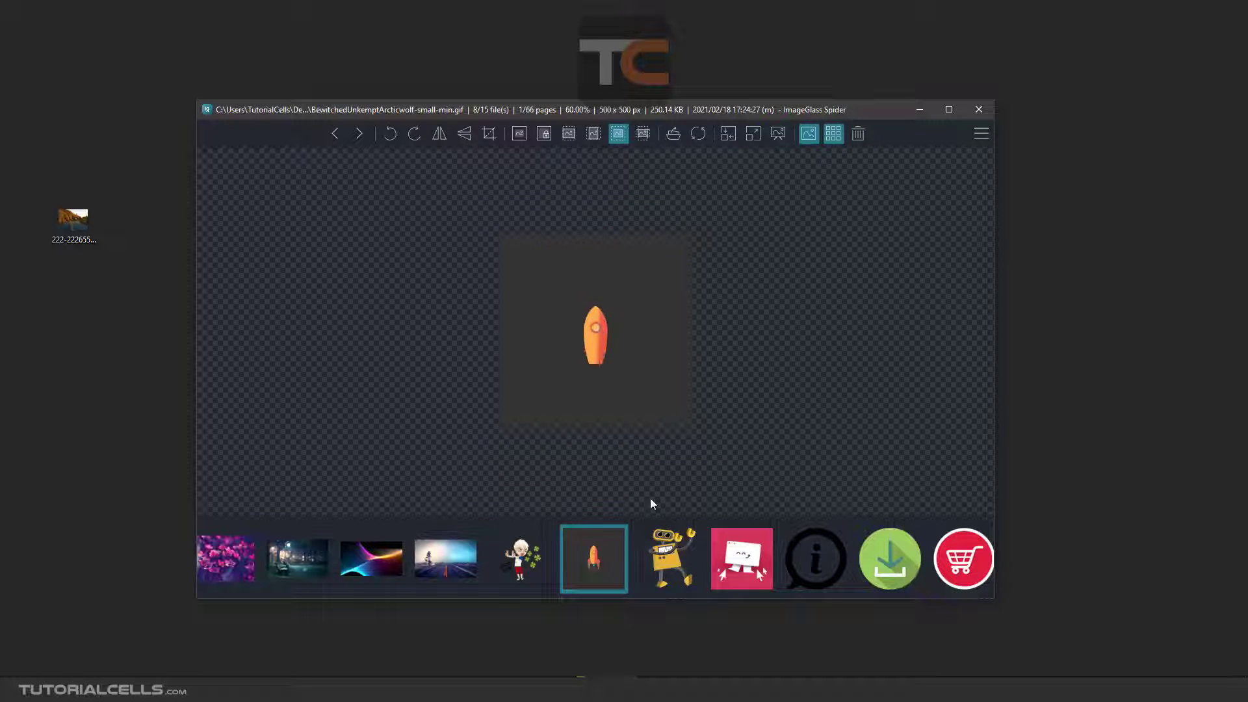
Toggle the checkerboard off and on while zooming the info icon image
left_click(825, 138)
left_click(826, 138)
left_click(827, 138)
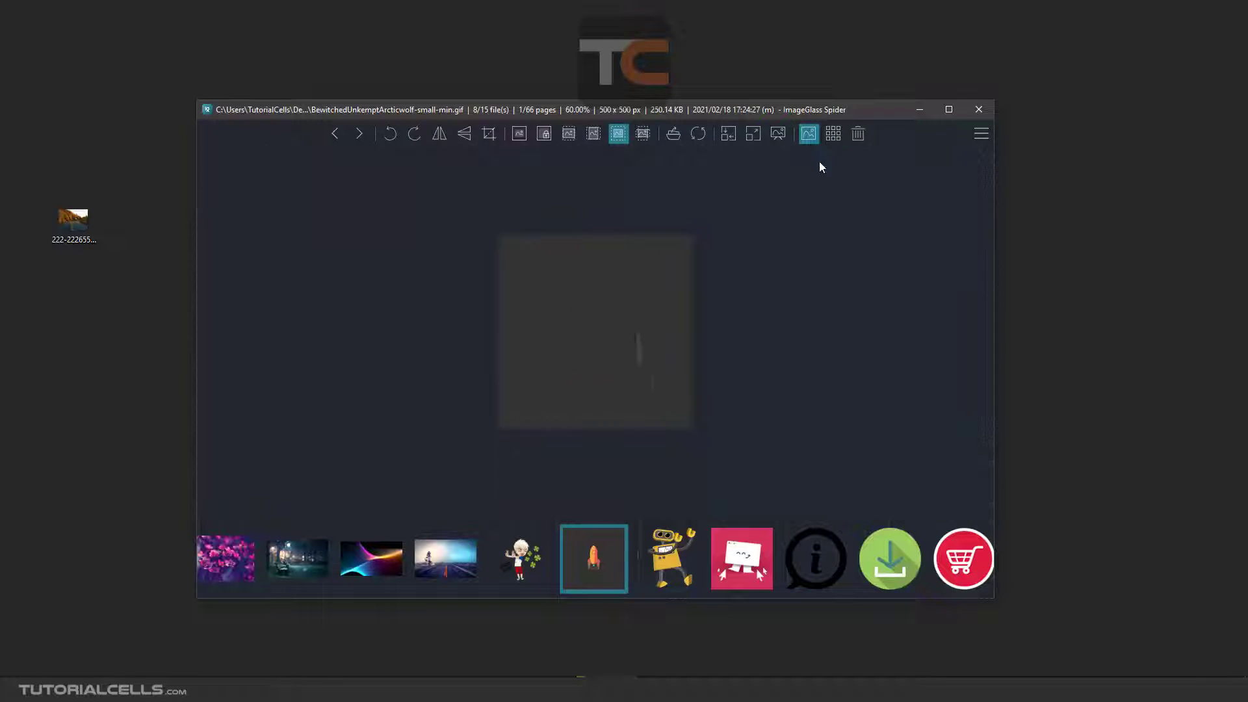
left_click(807, 532)
scroll(690, 273, "down", 5)
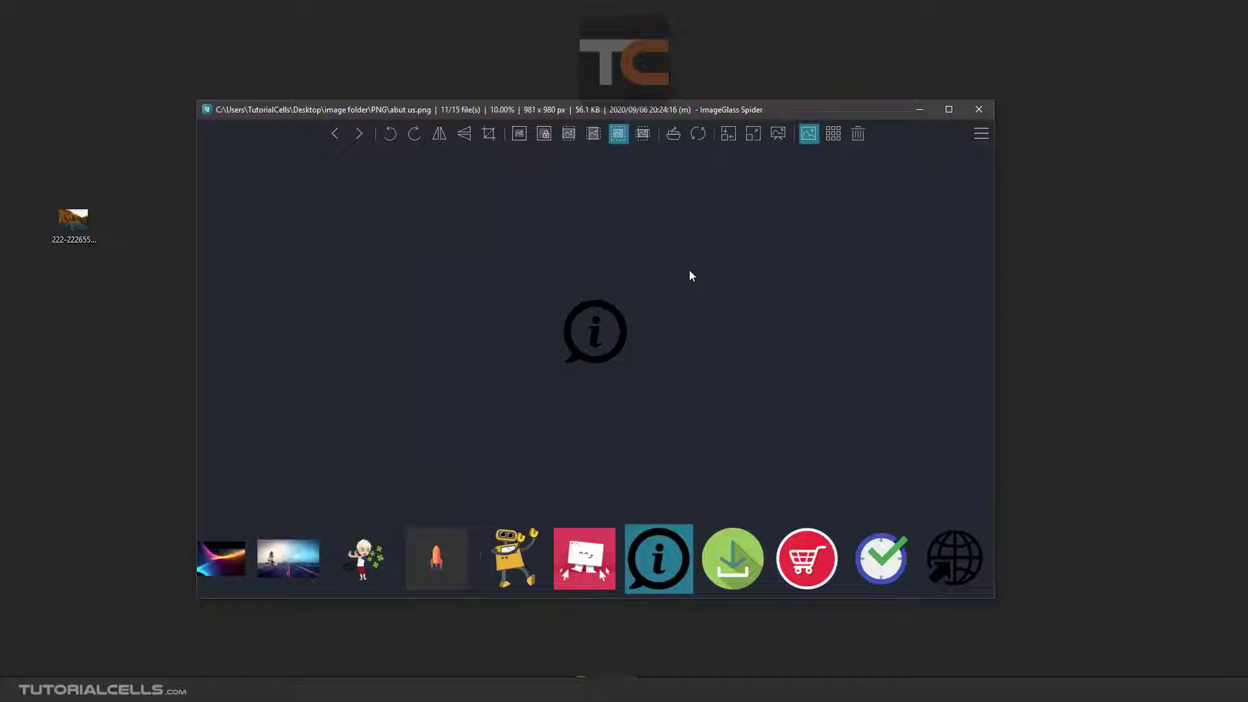
scroll(587, 346, "up", 1)
left_click(832, 139)
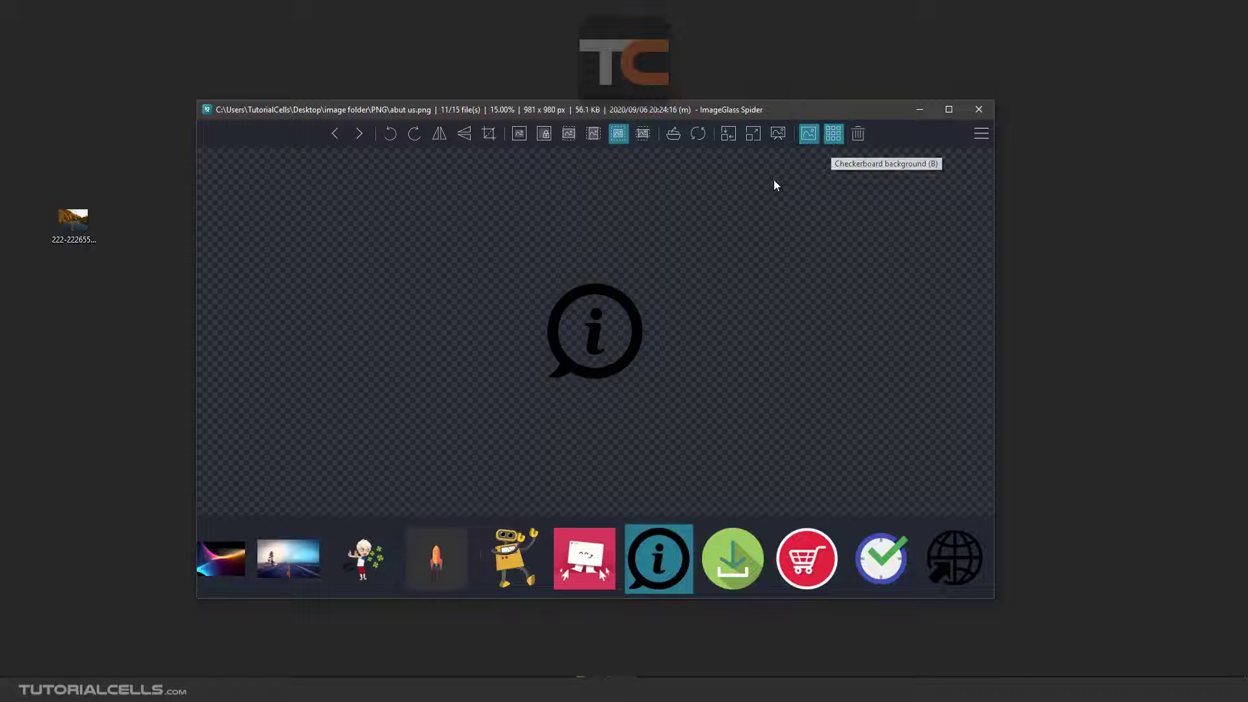
scroll(627, 328, "down", 2)
scroll(598, 332, "up", 4)
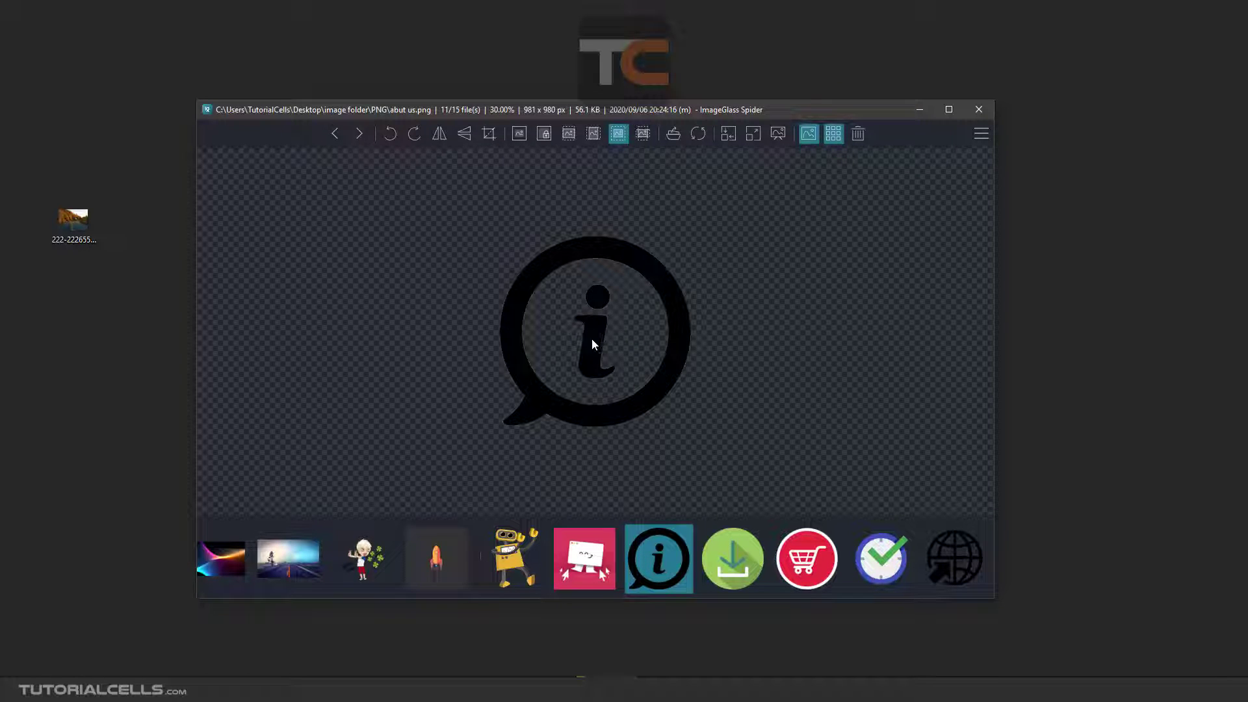
View the road and info images, then zoom Arrow-download-icon.png to 150%
left_click(309, 559)
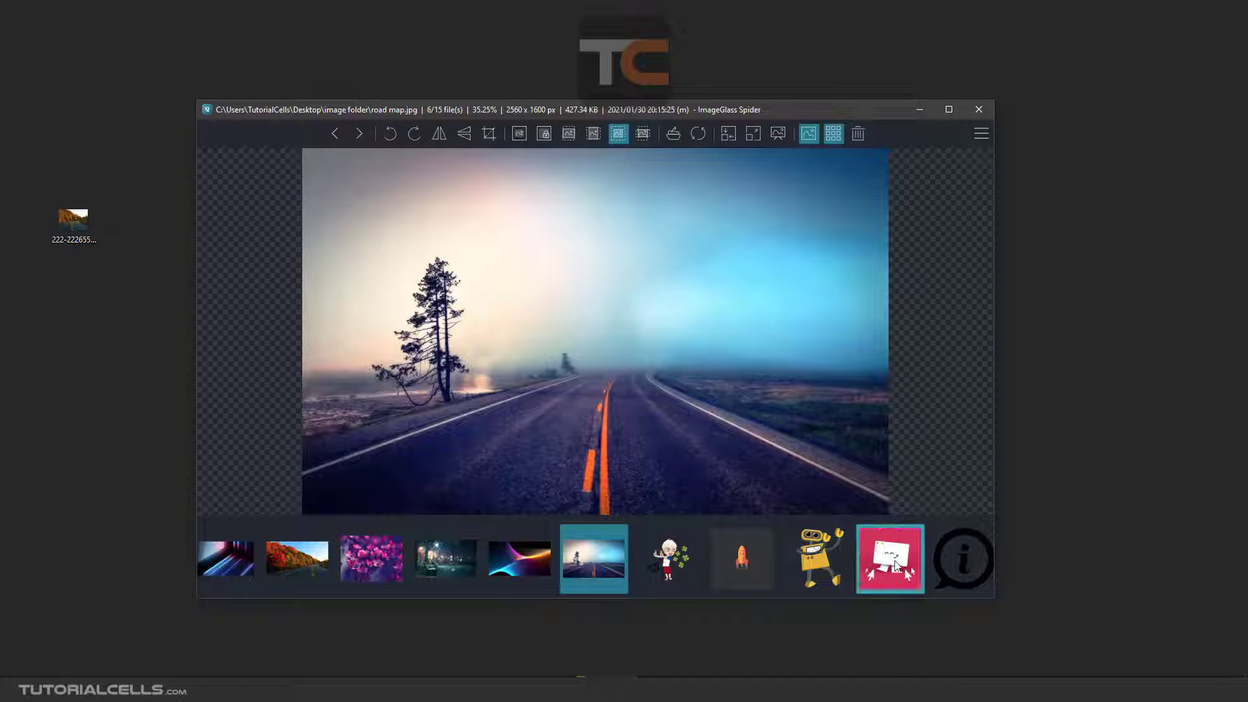
left_click(957, 555)
scroll(680, 316, "down", 5)
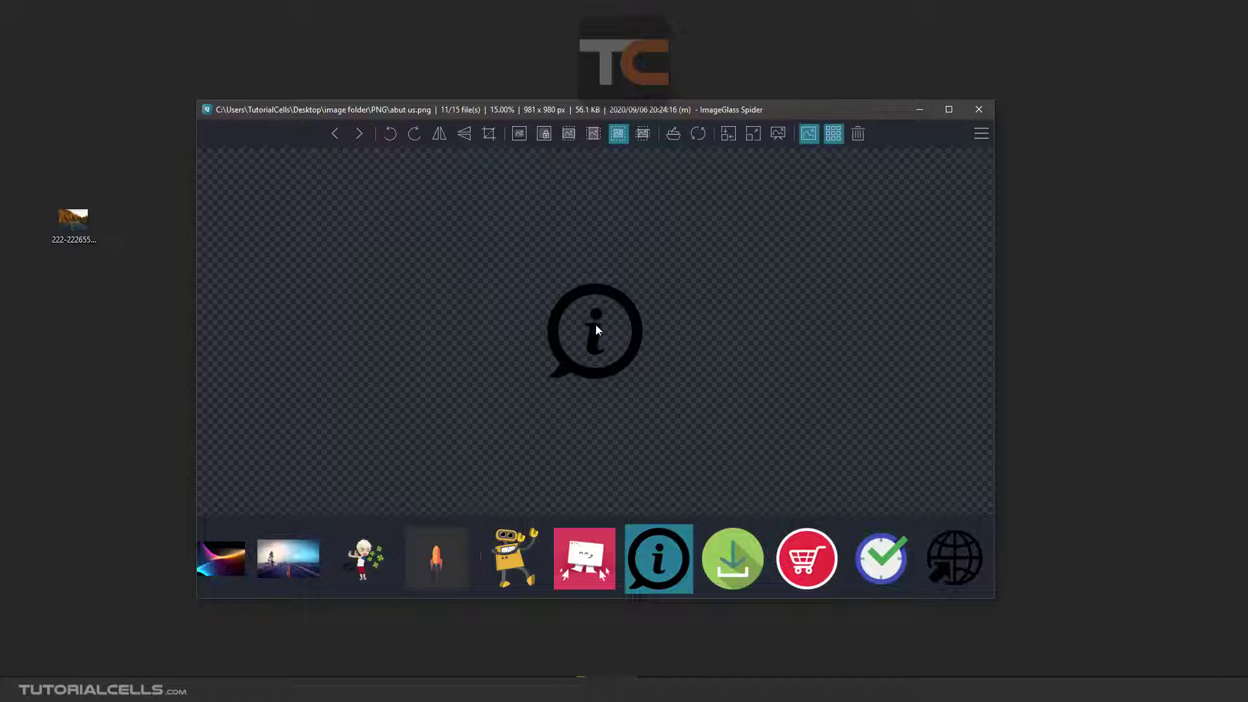
scroll(590, 330, "up", 1)
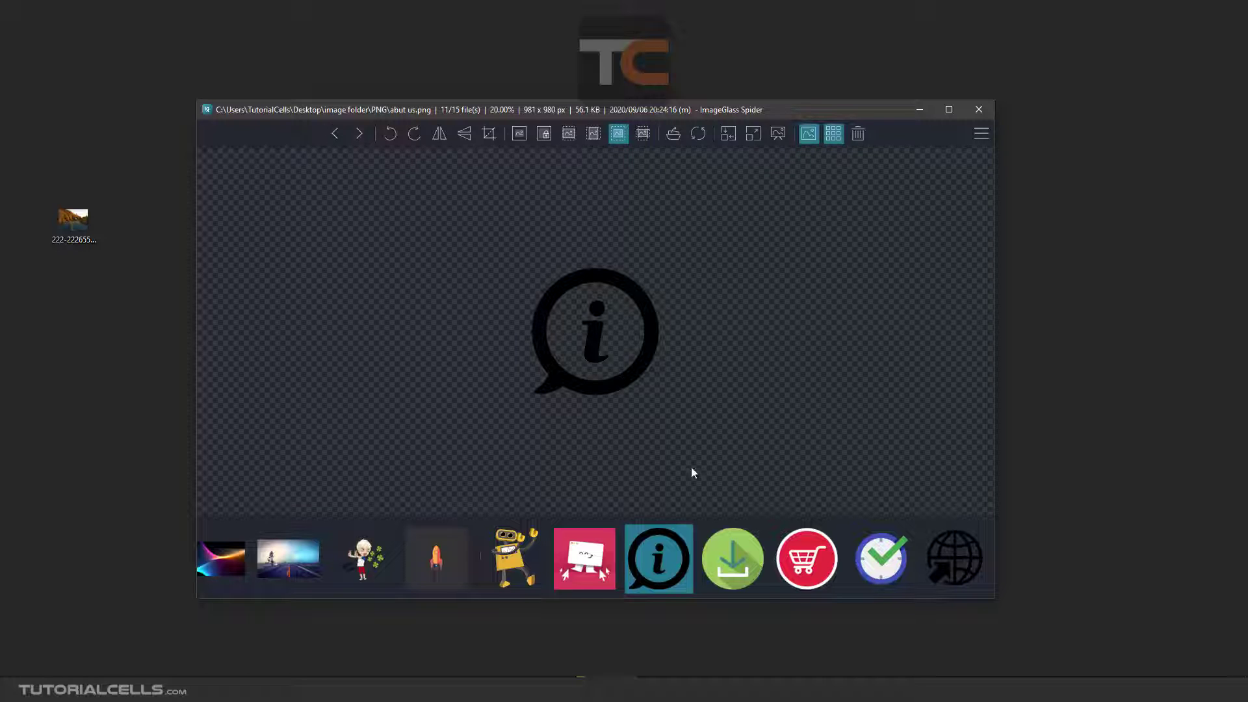
left_click(724, 546)
scroll(763, 310, "down", 2)
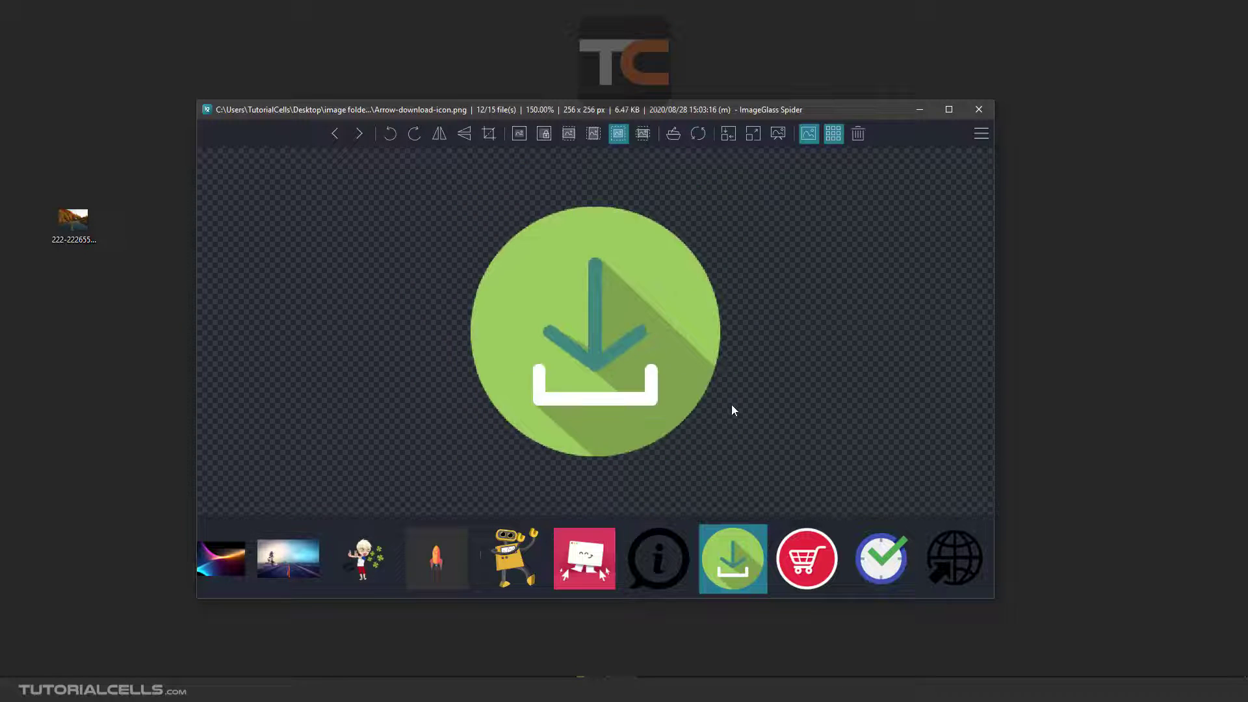
Delete Arrow-download-icon.png, leaving 14 files, minimize ImageGlass, and open the image folder on the desktop
left_click(858, 134)
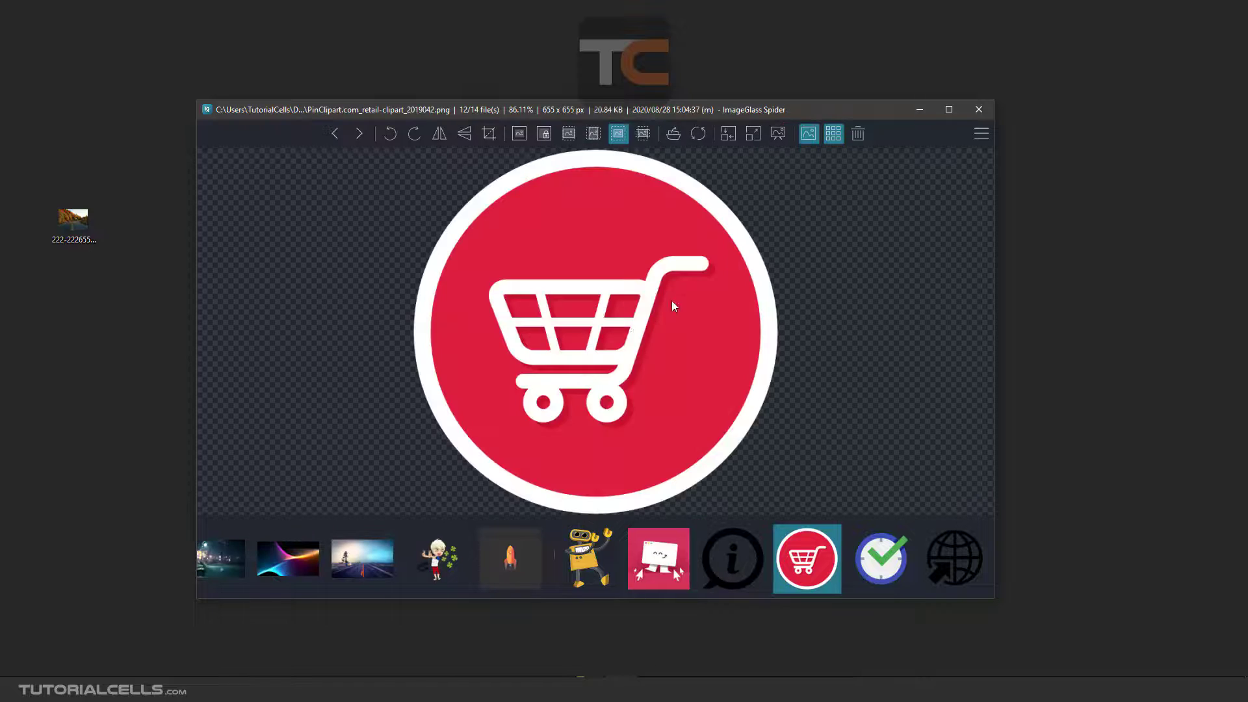
left_click(920, 109)
double_click(616, 286)
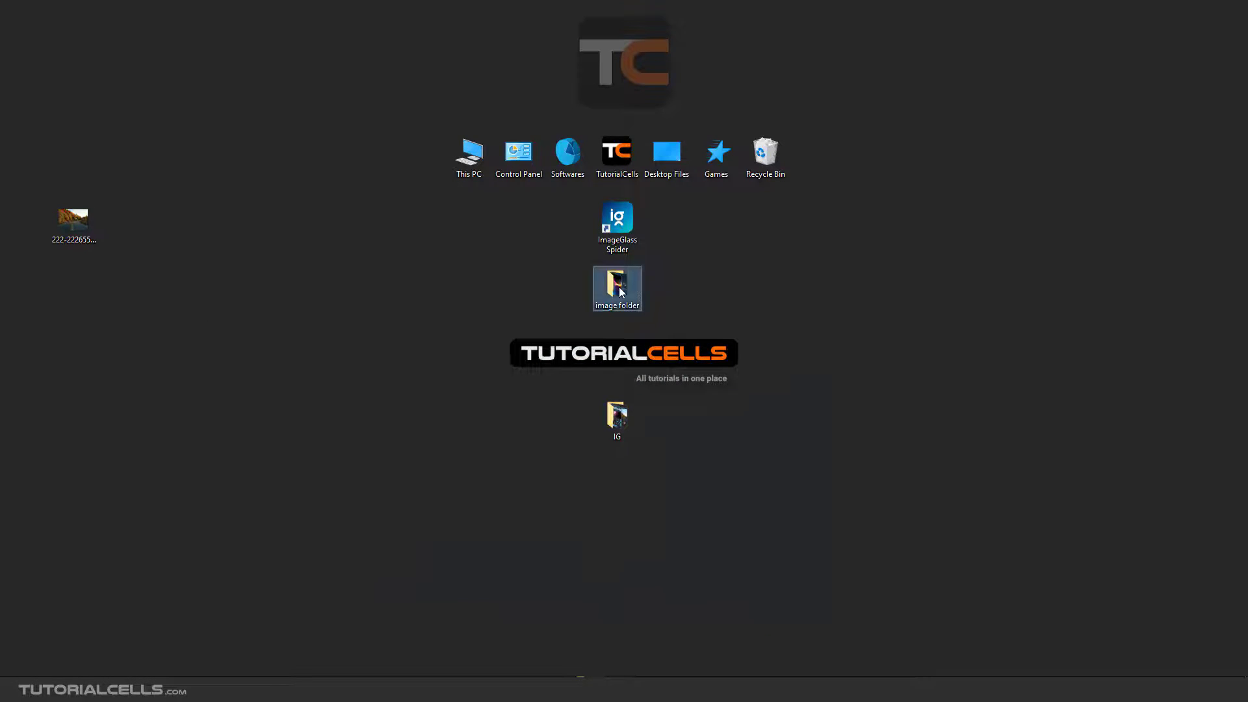
Open the PNG subfolder inside image folder to show its five icon images
double_click(545, 250)
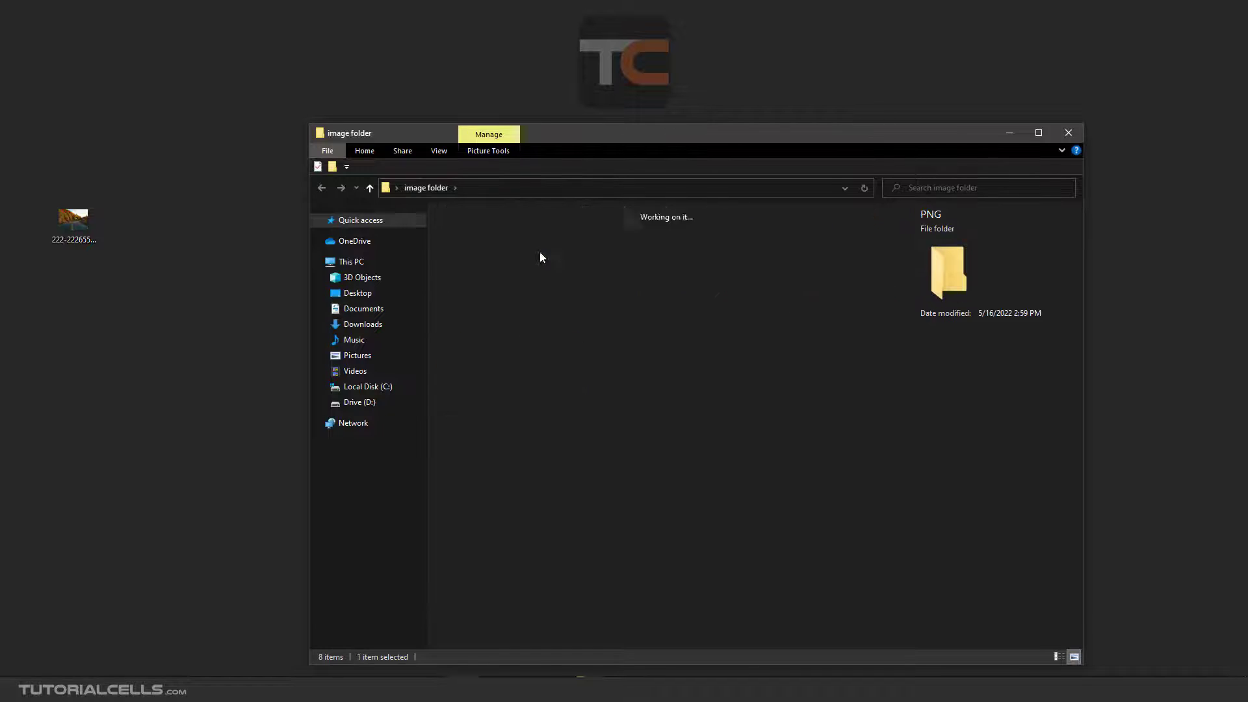